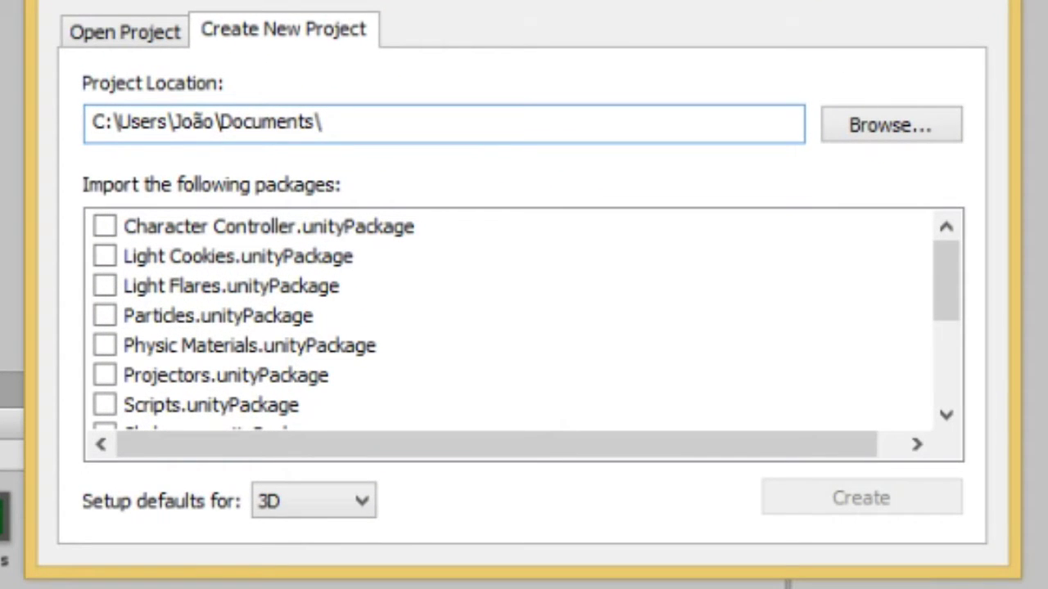
Create a project at Documents\2D Tut with 2D setup defaults
type("2")
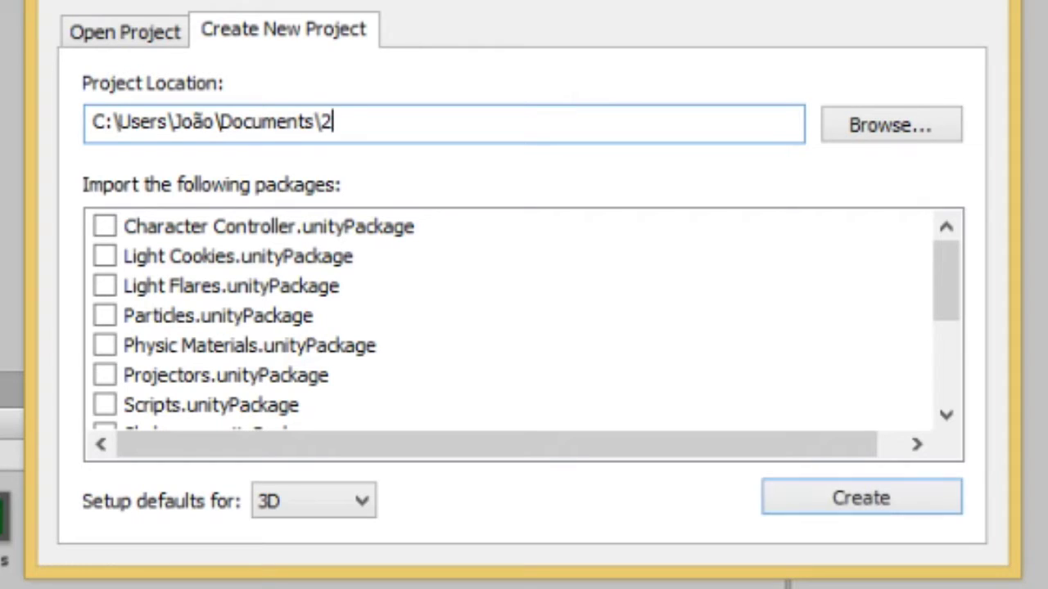
type("D Tut")
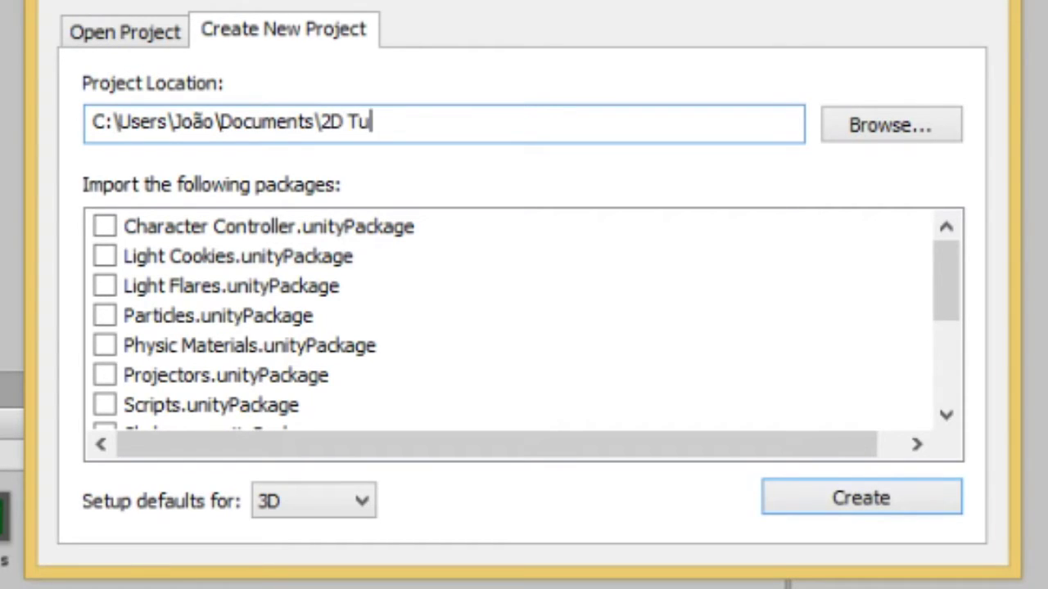
left_click(343, 507)
left_click(344, 555)
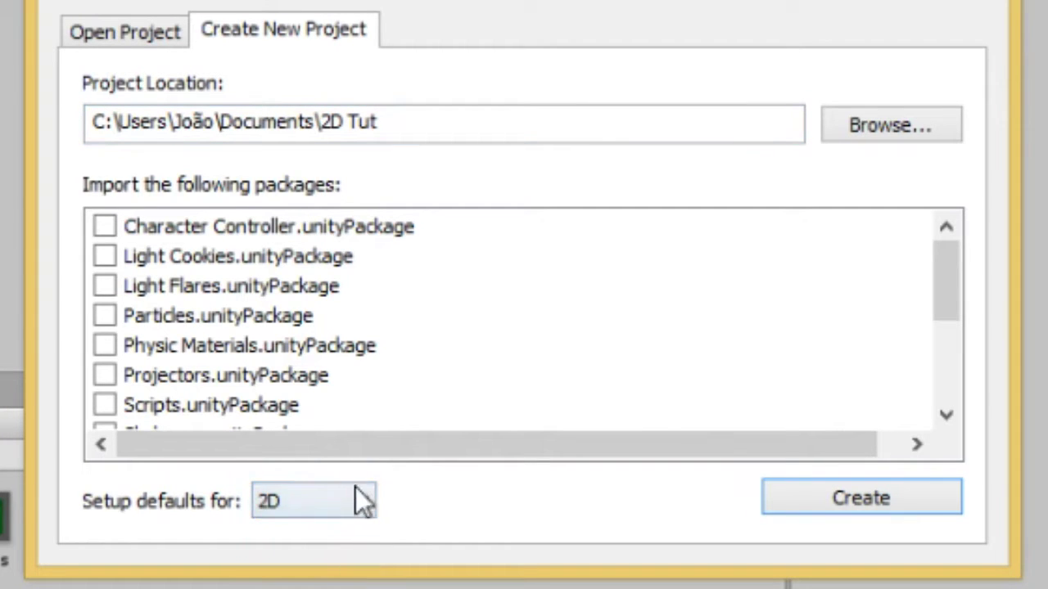
left_click(808, 506)
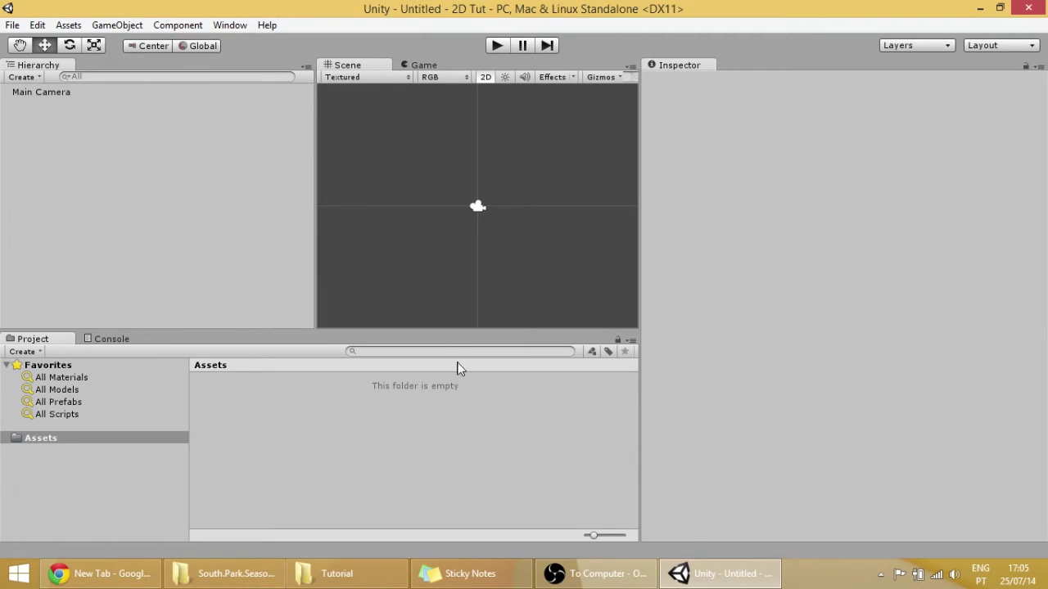
Drag the tilies2 and indian 1 PSD files from the Tutorial folder window into Unity's Assets panel
left_click(397, 574)
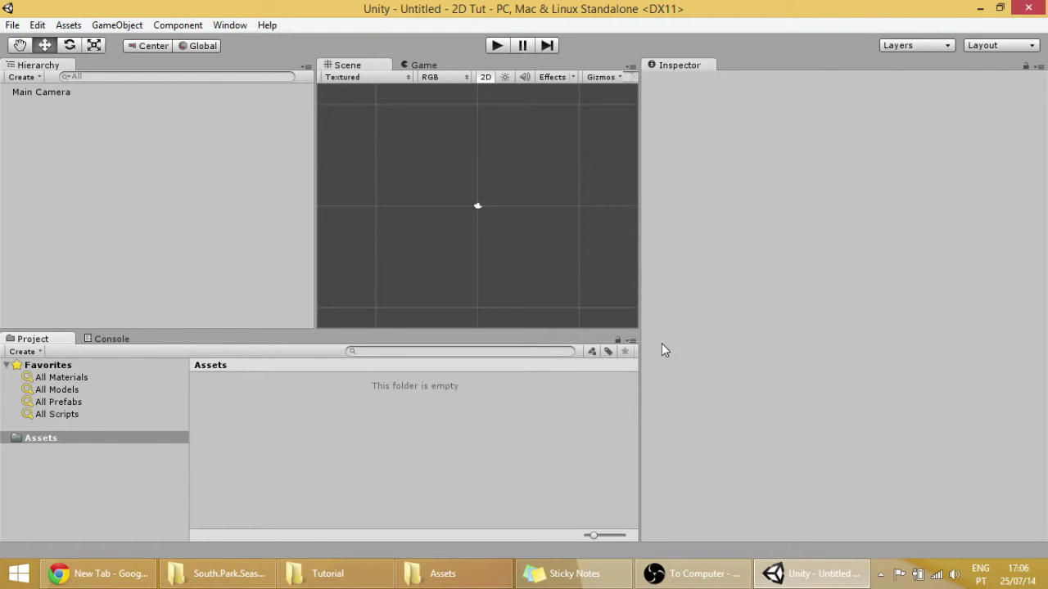
mouse_move(366, 583)
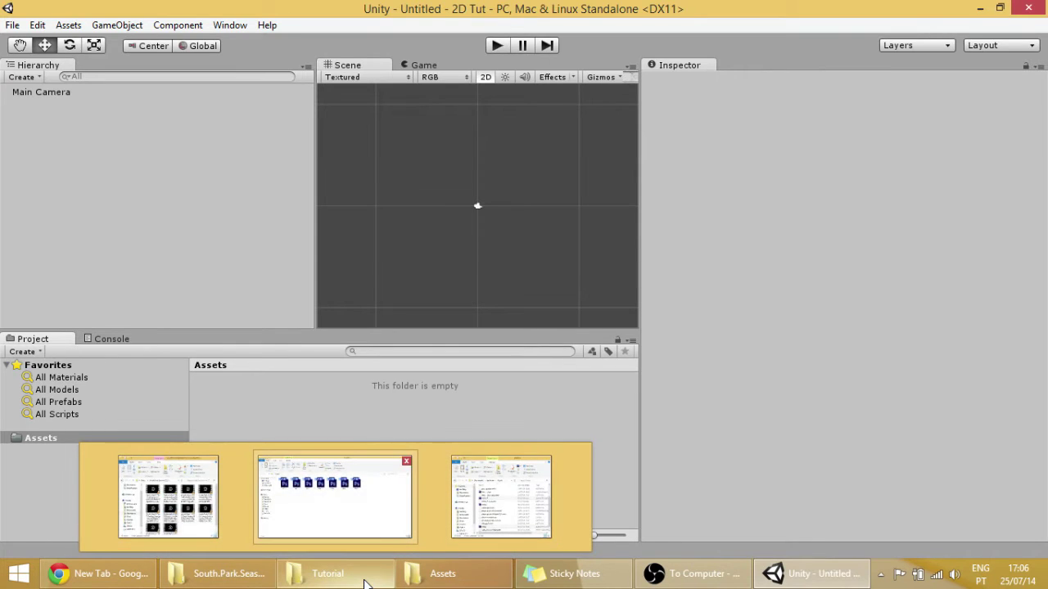
left_click(335, 497)
left_click(637, 224)
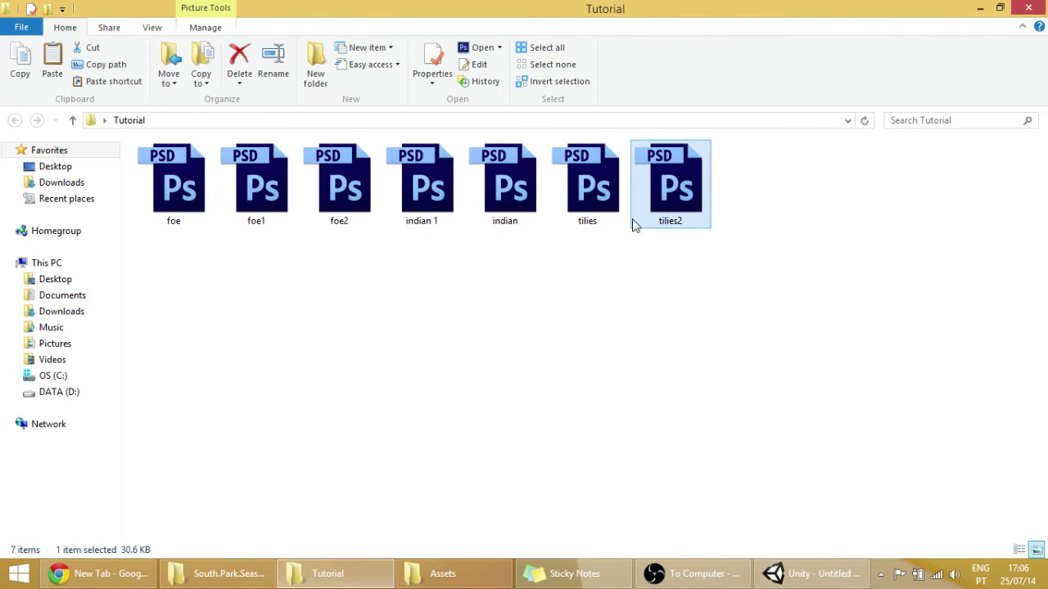
left_click(424, 192)
left_click(669, 218, "ctrl")
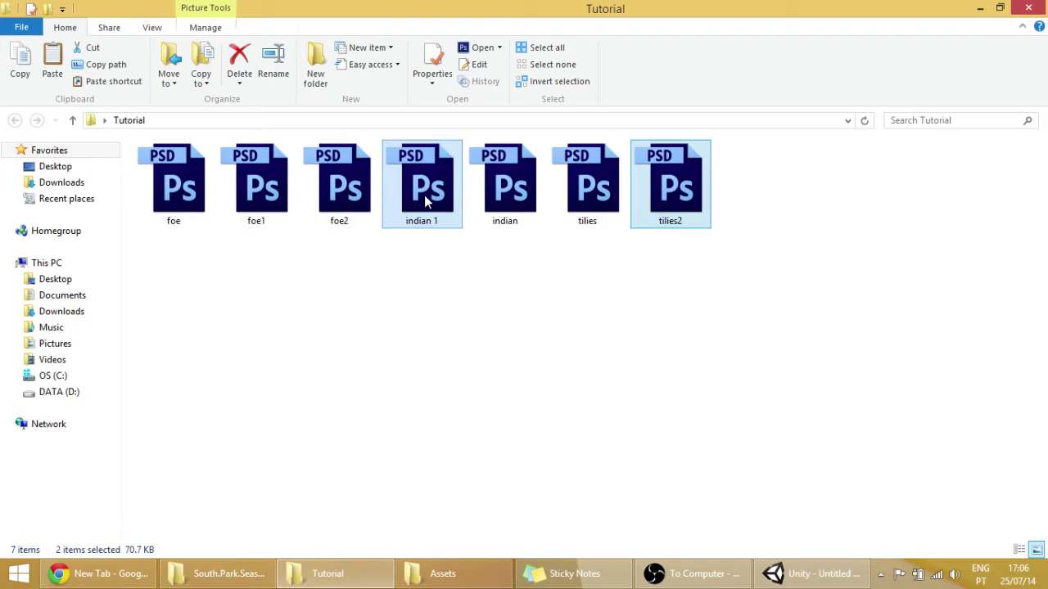
left_click_drag(426, 201, 357, 426)
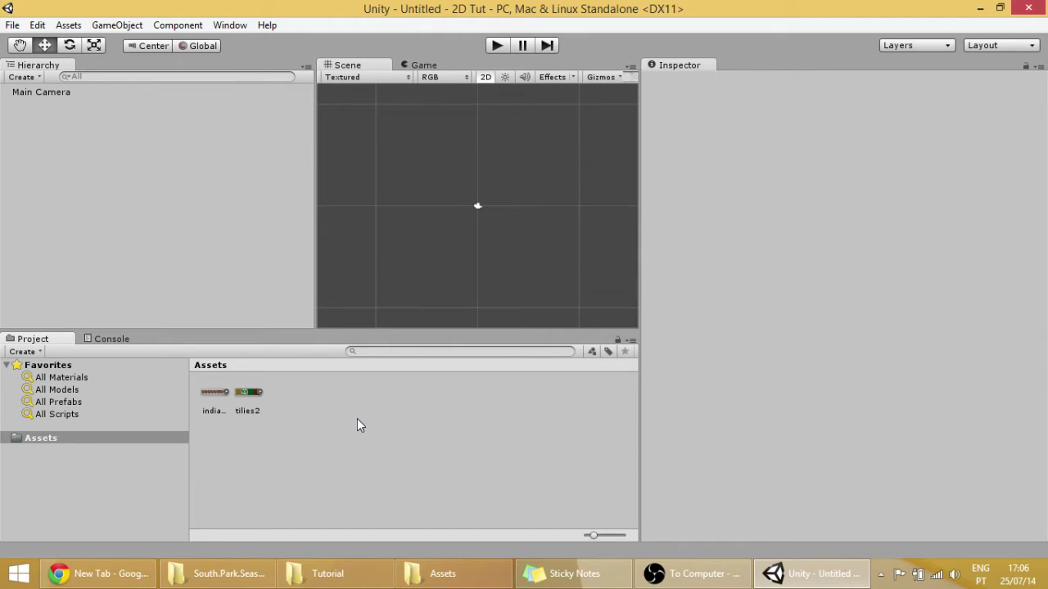
left_click(246, 395)
left_click_drag(247, 394, 447, 217)
scroll(462, 231, "up", 3)
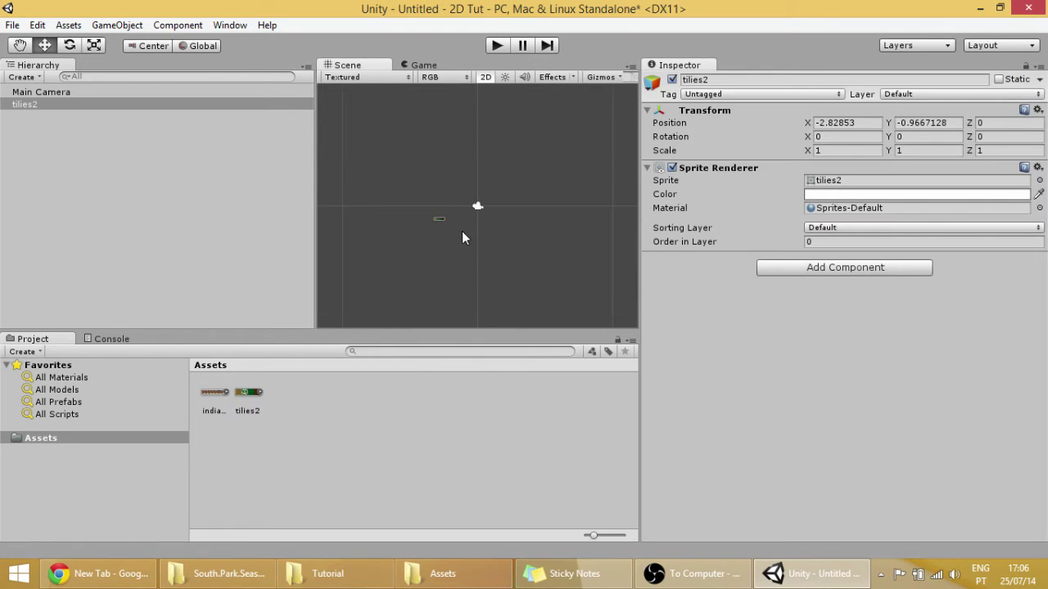
middle_click_drag(414, 251, 484, 239)
scroll(451, 222, "up", 5)
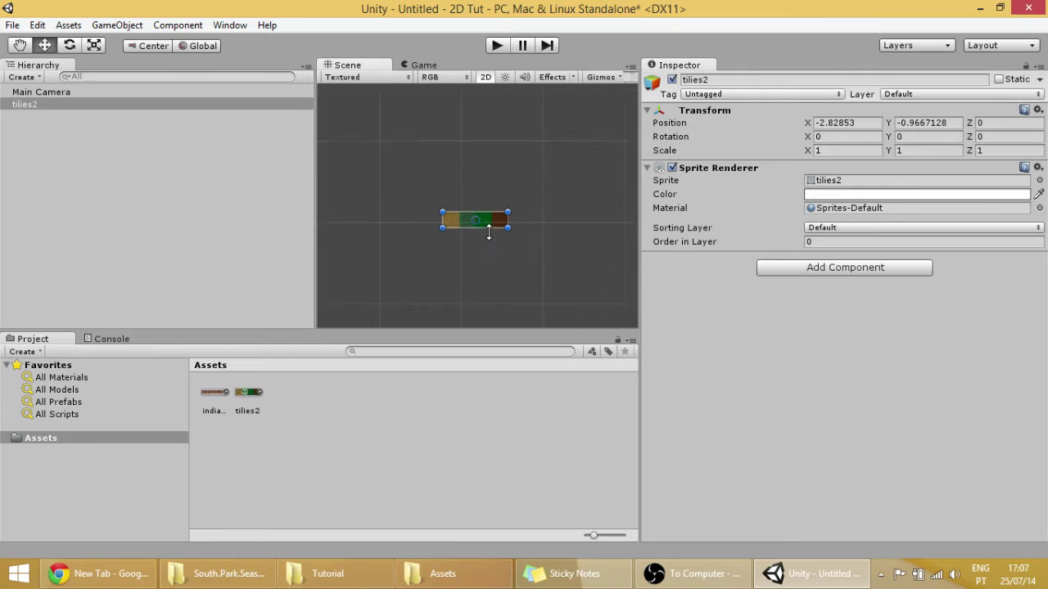
scroll(487, 237, "up", 3)
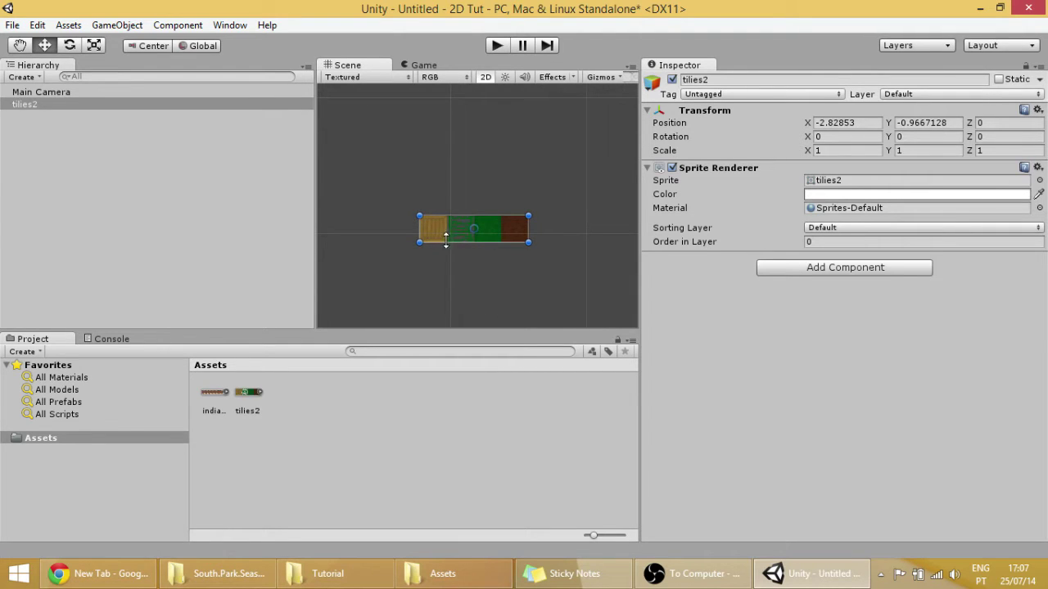
scroll(447, 240, "up", 4)
middle_click_drag(460, 262, 472, 250)
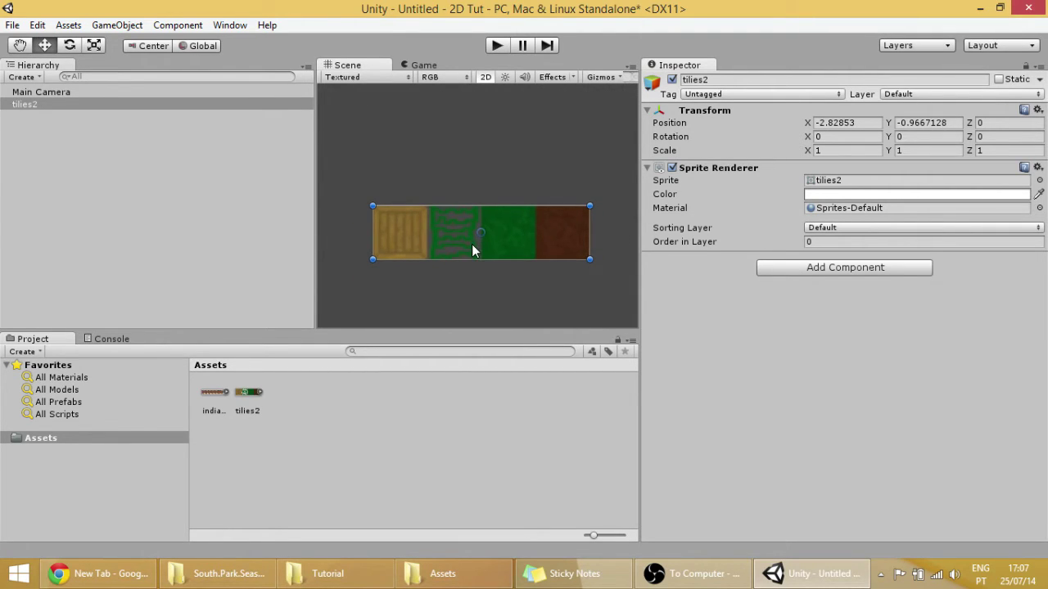
scroll(458, 248, "down", 6)
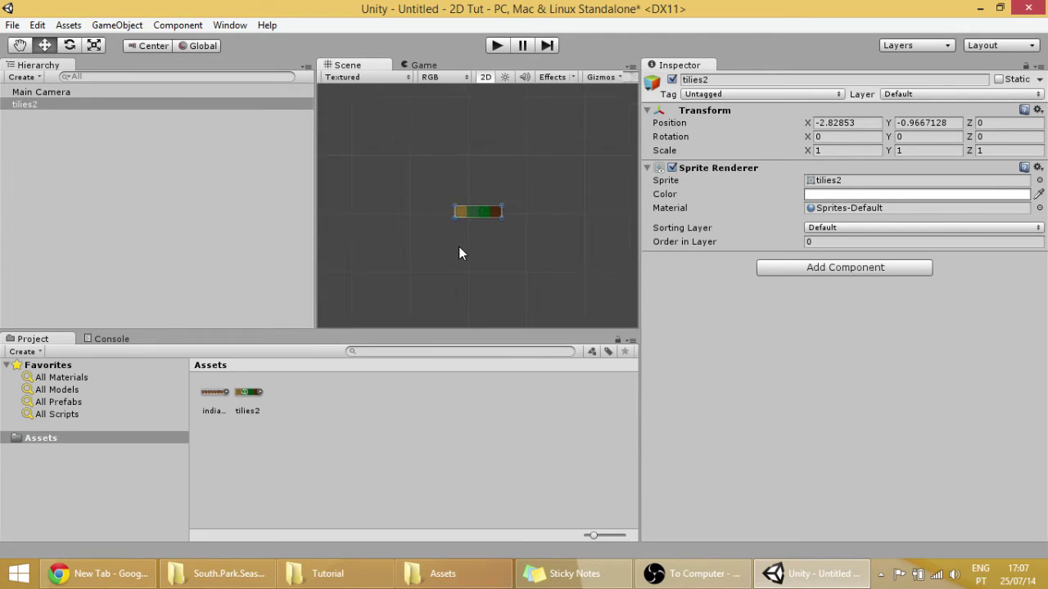
scroll(485, 213, "up", 5)
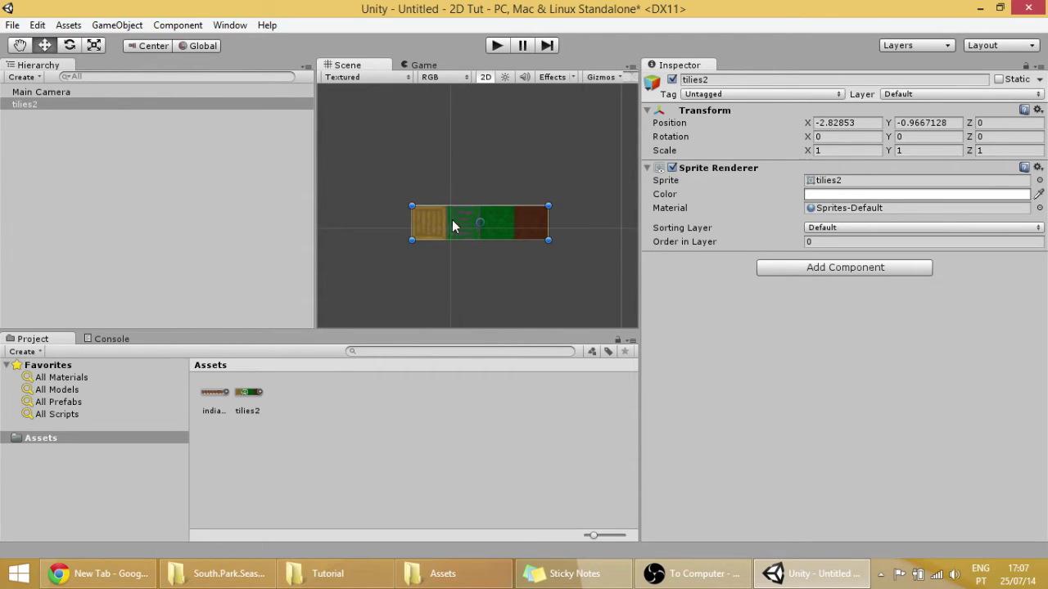
key("Delete")
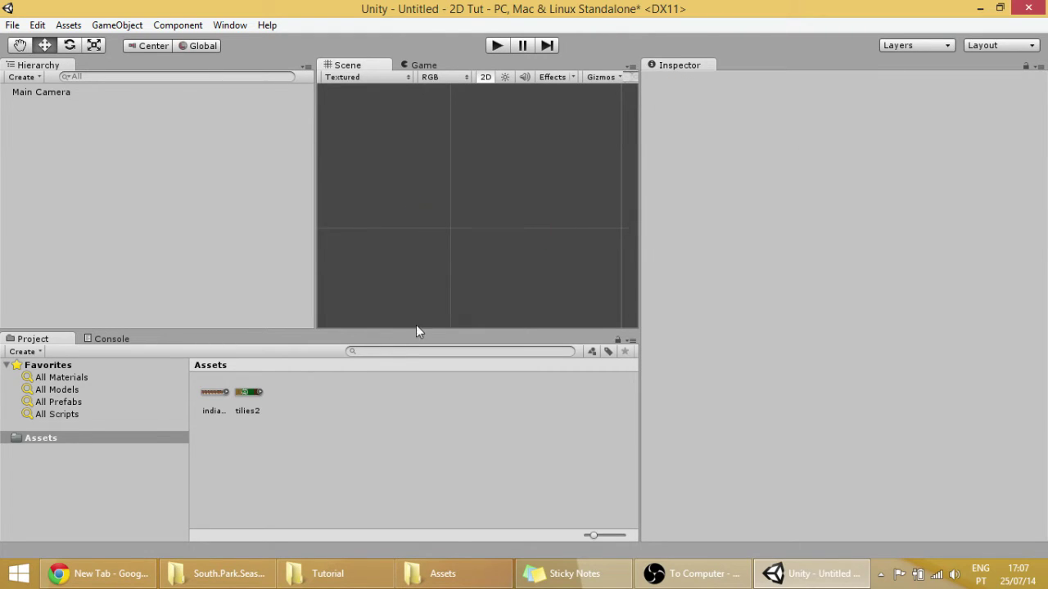
Set the tilies2 asset's Sprite Mode to Multiple
left_click(244, 393)
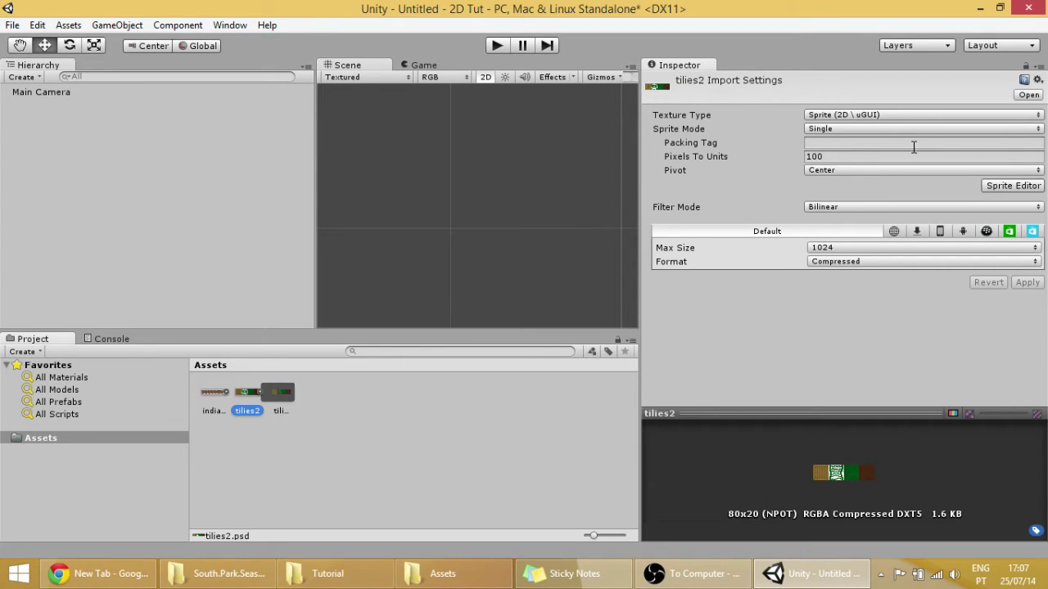
left_click(843, 129)
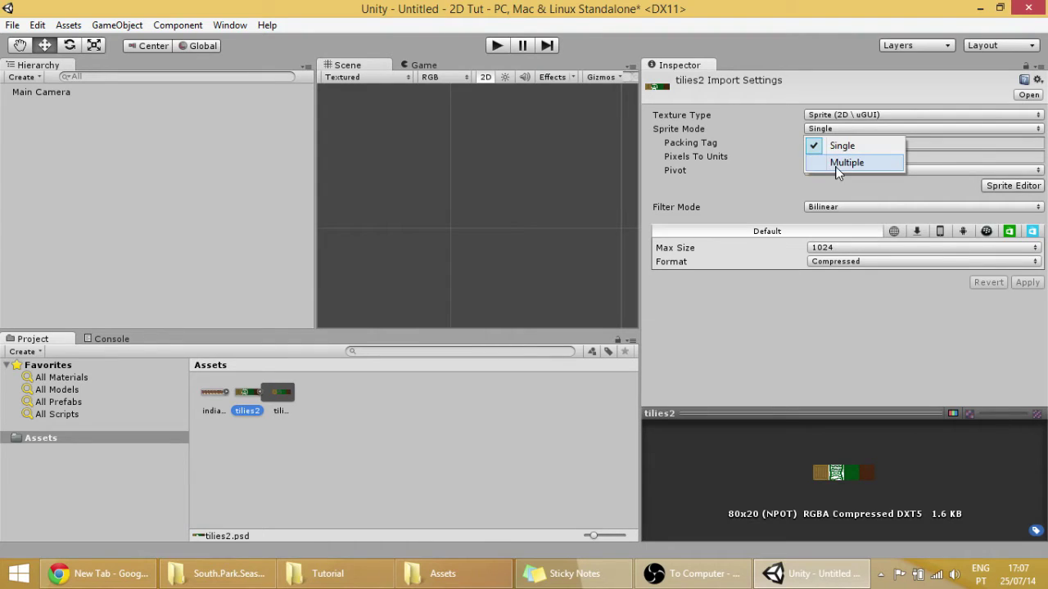
left_click(845, 163)
Grid-slice tilies2 at 20×20 pixels in the Sprite Editor and apply the slices
left_click(1014, 174)
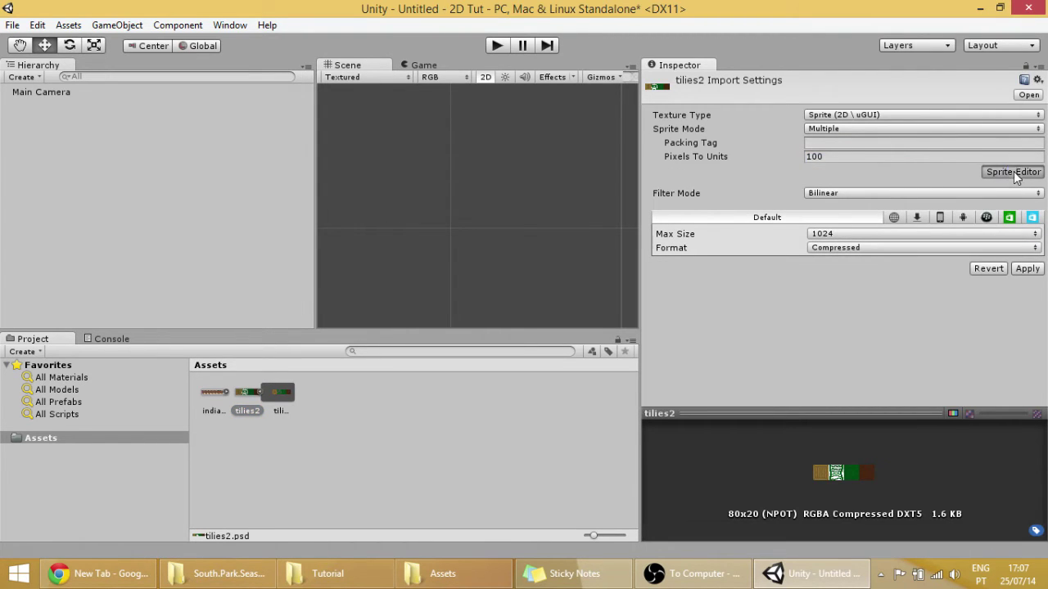
left_click(407, 178)
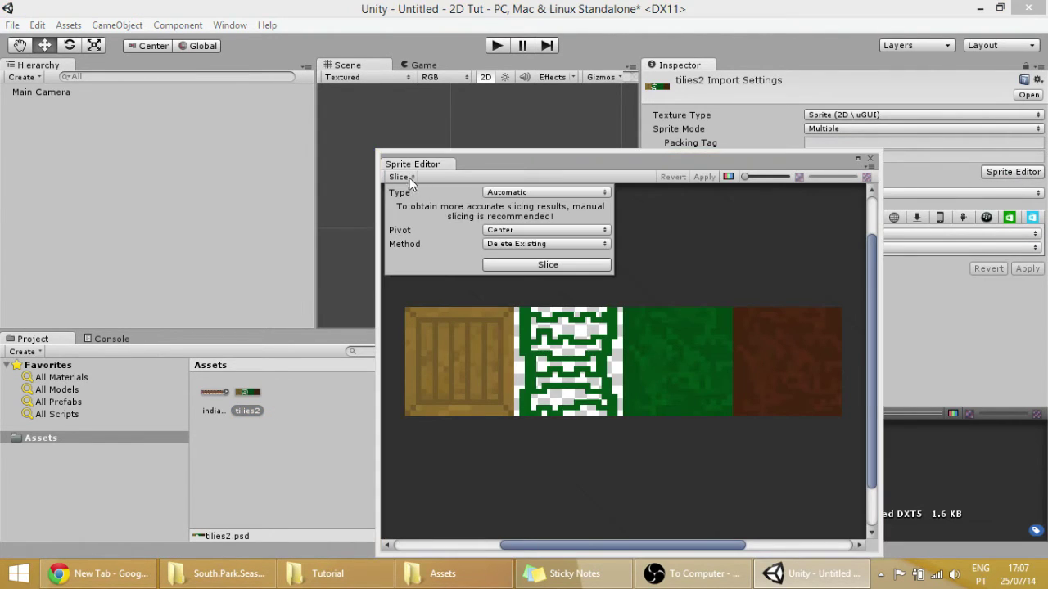
left_click(512, 195)
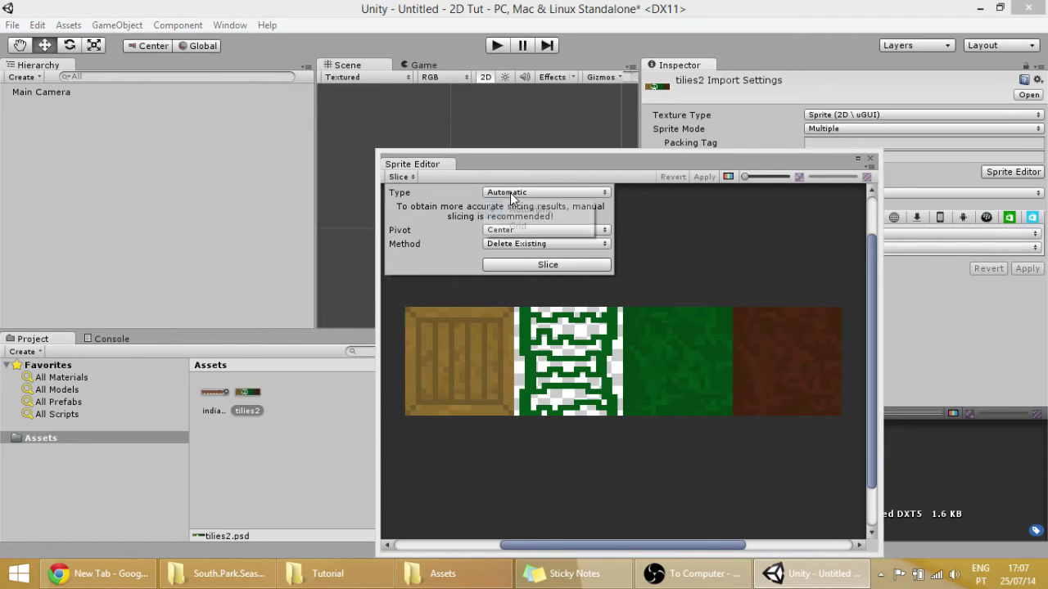
left_click(514, 221)
left_click(479, 208)
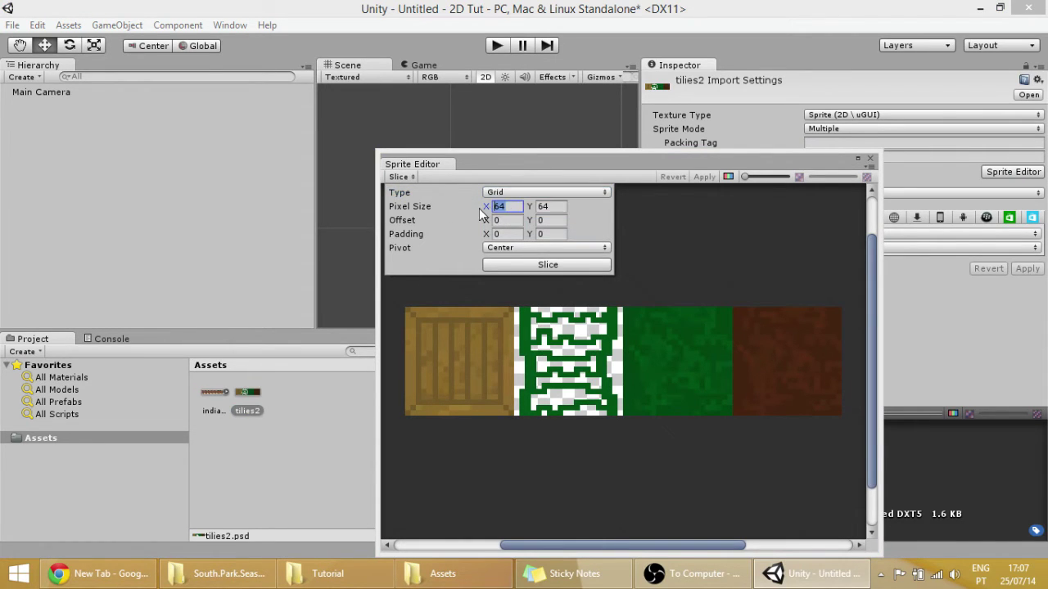
left_click(511, 211)
left_click_drag(512, 210, 492, 210)
type("20")
key("Tab")
type("20")
left_click(556, 263)
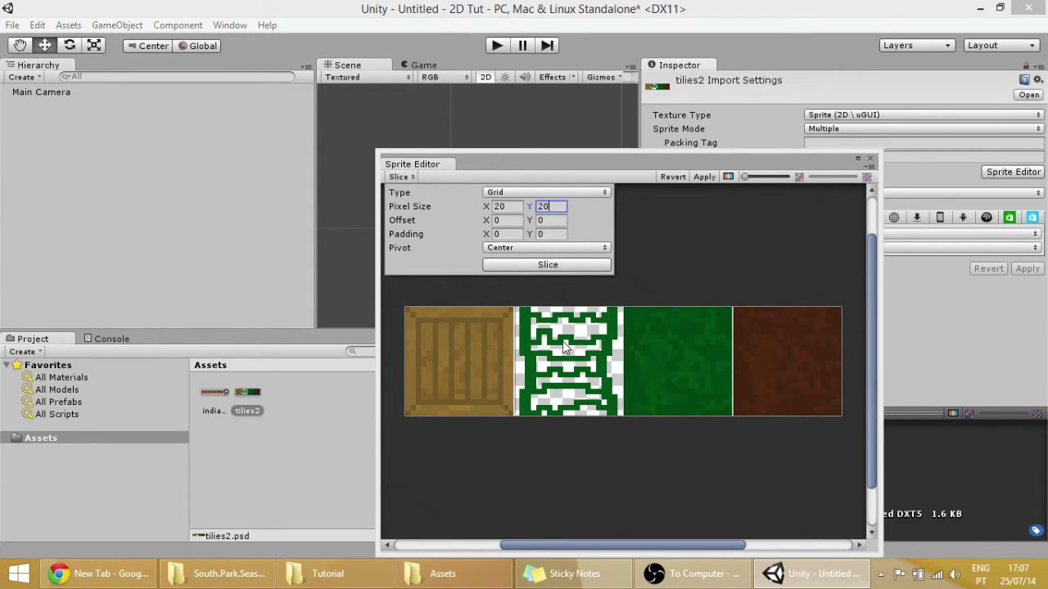
left_click(709, 177)
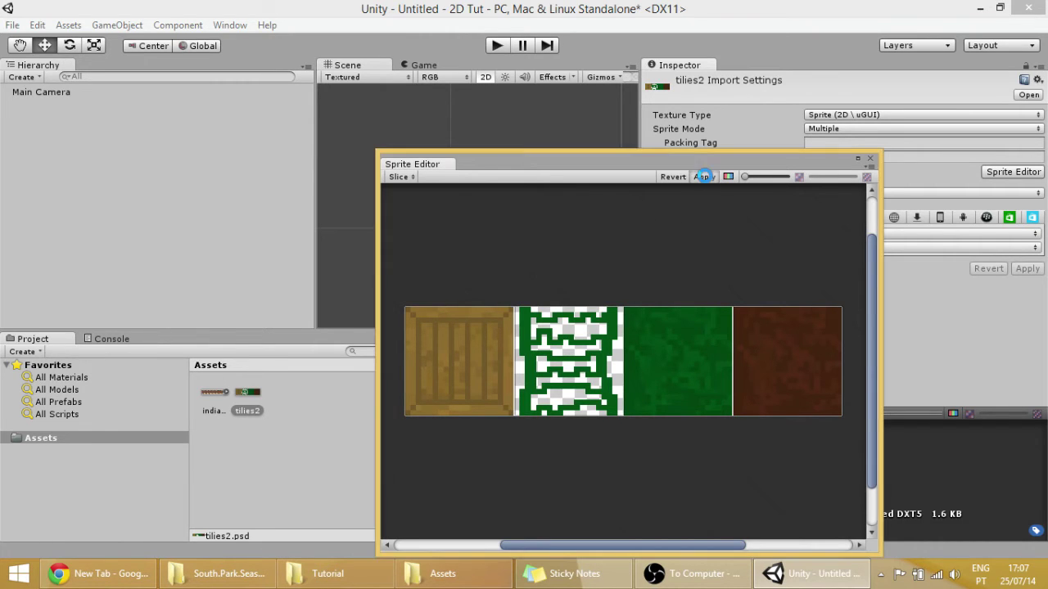
Give tilies2 Point filtering, Truecolor format and 20 pixels per unit
left_click(870, 158)
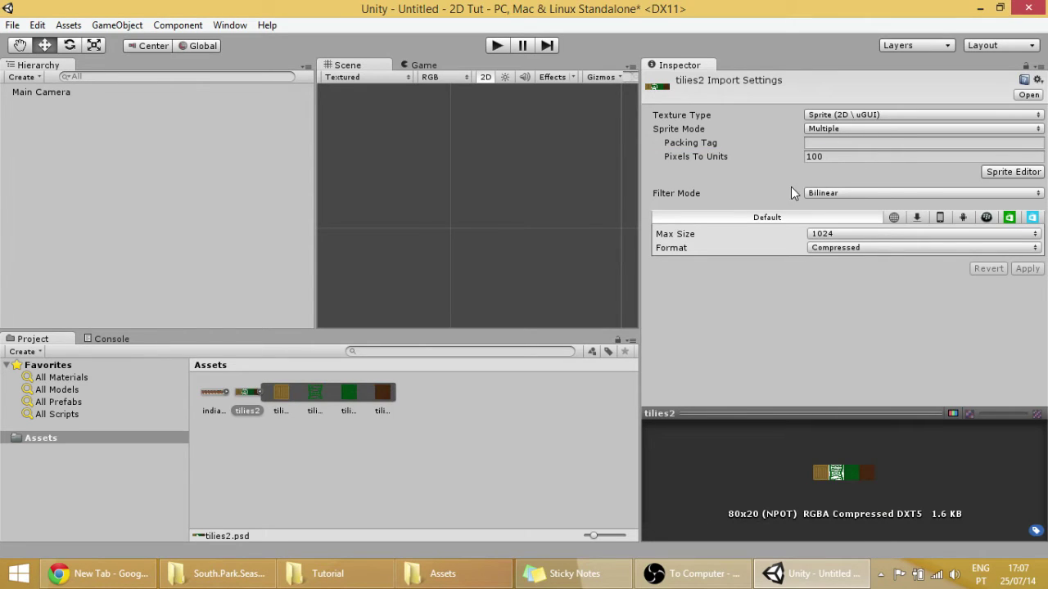
left_click(840, 195)
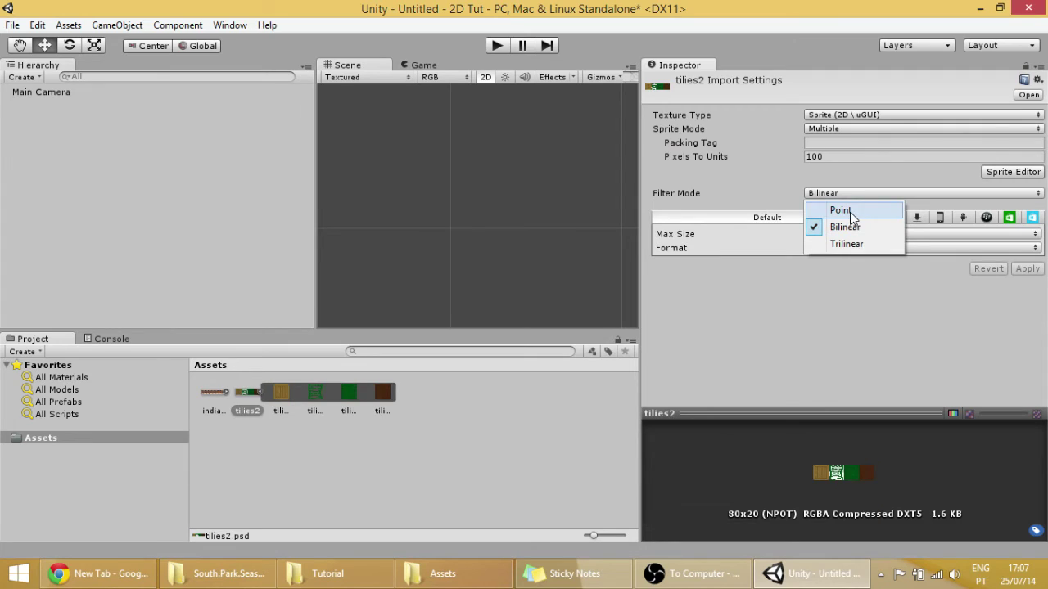
left_click(849, 214)
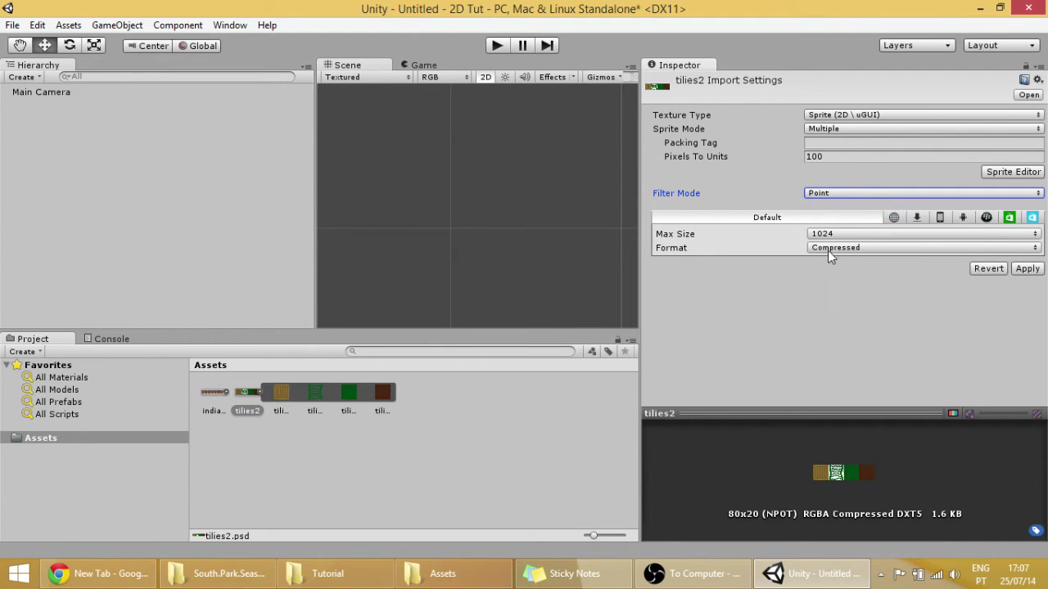
left_click(830, 248)
left_click(856, 299)
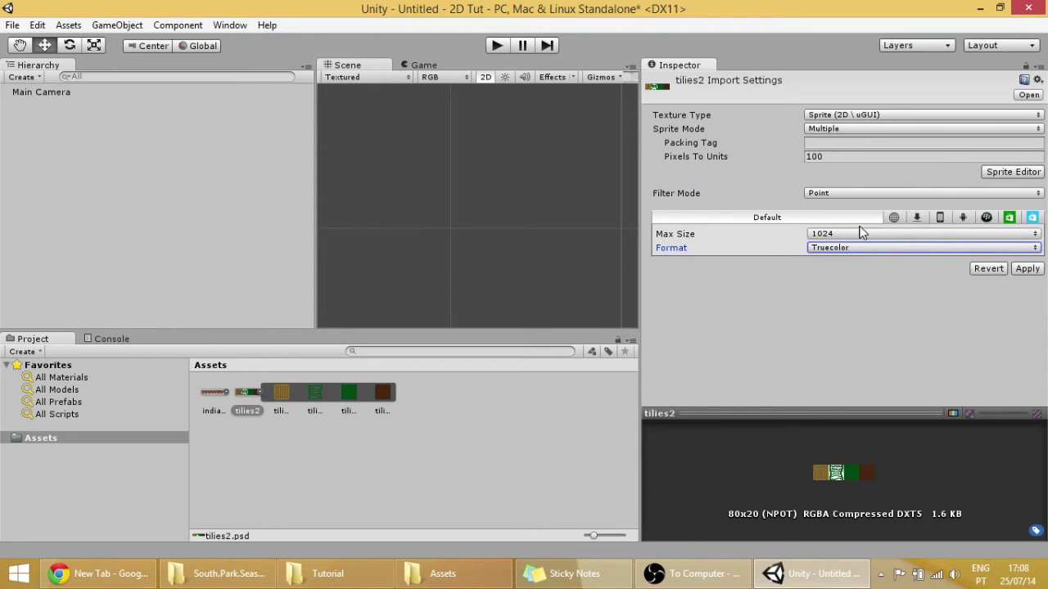
left_click(846, 247)
left_click(851, 265)
left_click(846, 250)
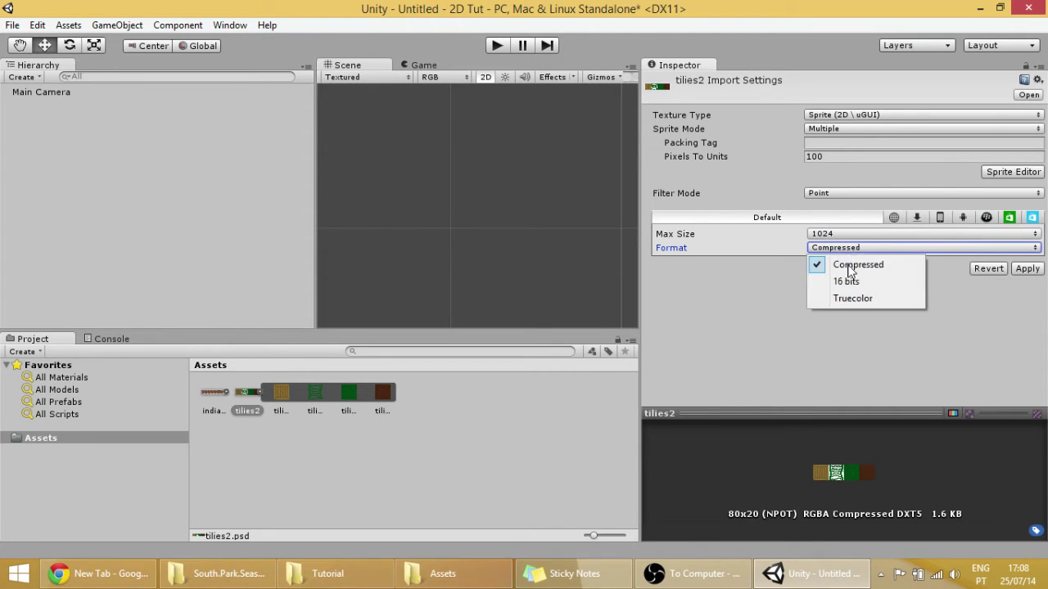
left_click(853, 303)
left_click(817, 157)
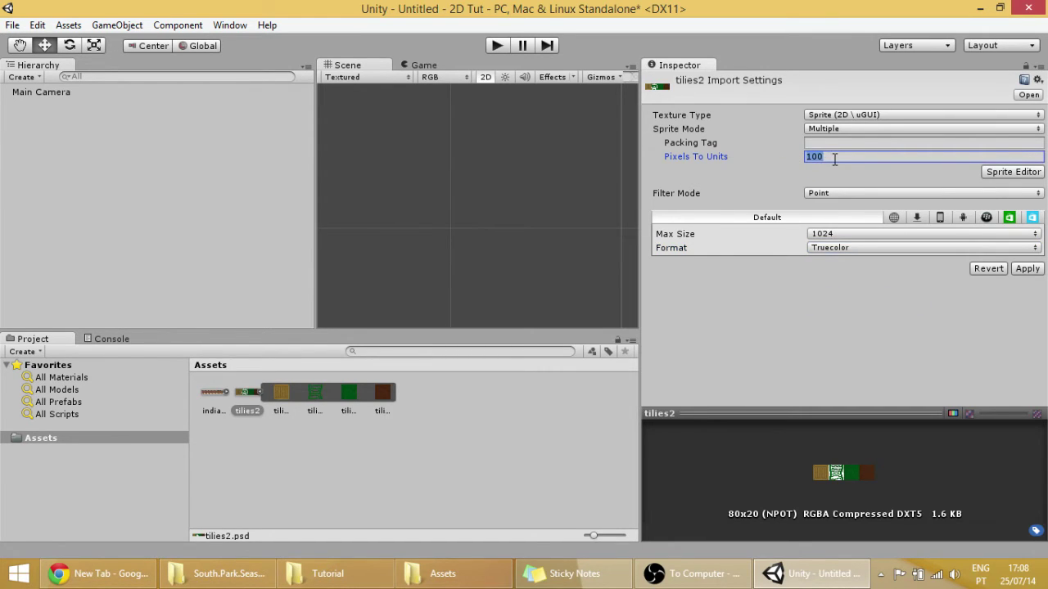
type("20")
Apply tilies2's import settings and drop the green tile into the scene at position 0, 0
left_click(1026, 269)
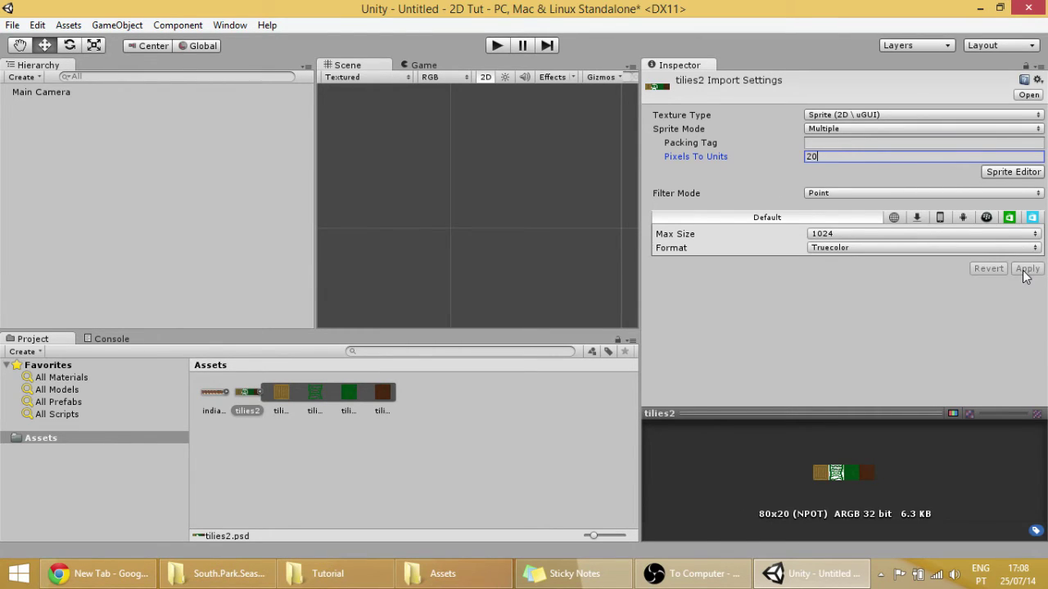
left_click_drag(349, 400, 460, 244)
scroll(460, 244, "down", 5)
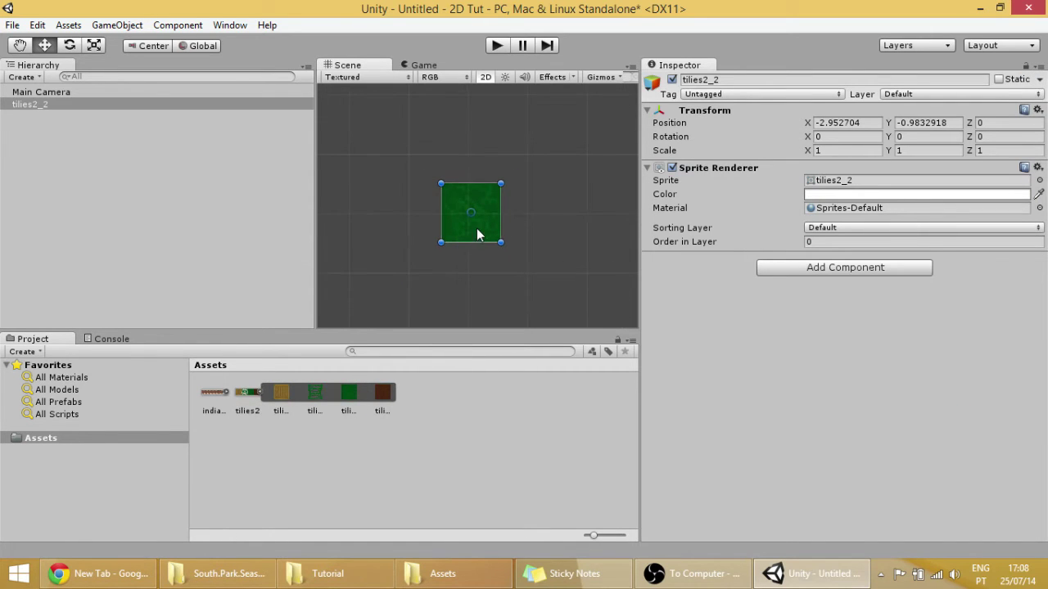
left_click(853, 122)
type("0")
key("Tab")
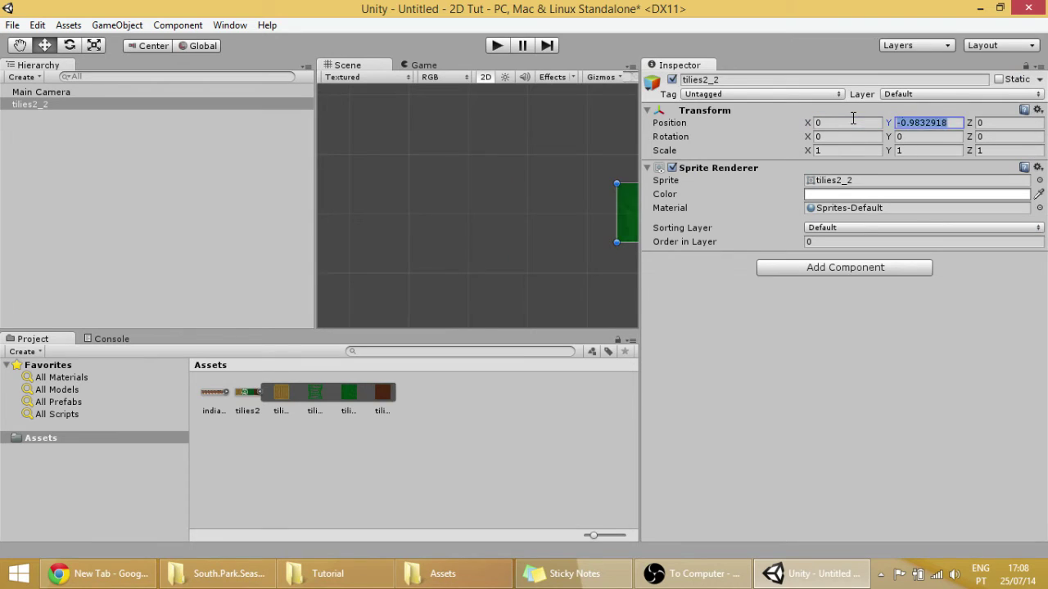
type("0")
key("Return")
Nudge the green tile up and left to about X -0.53, Y 0.49
middle_click(503, 166)
middle_click_drag(503, 166, 431, 197)
scroll(513, 204, "up", 2)
scroll(502, 199, "up", 2)
scroll(502, 198, "down", 1)
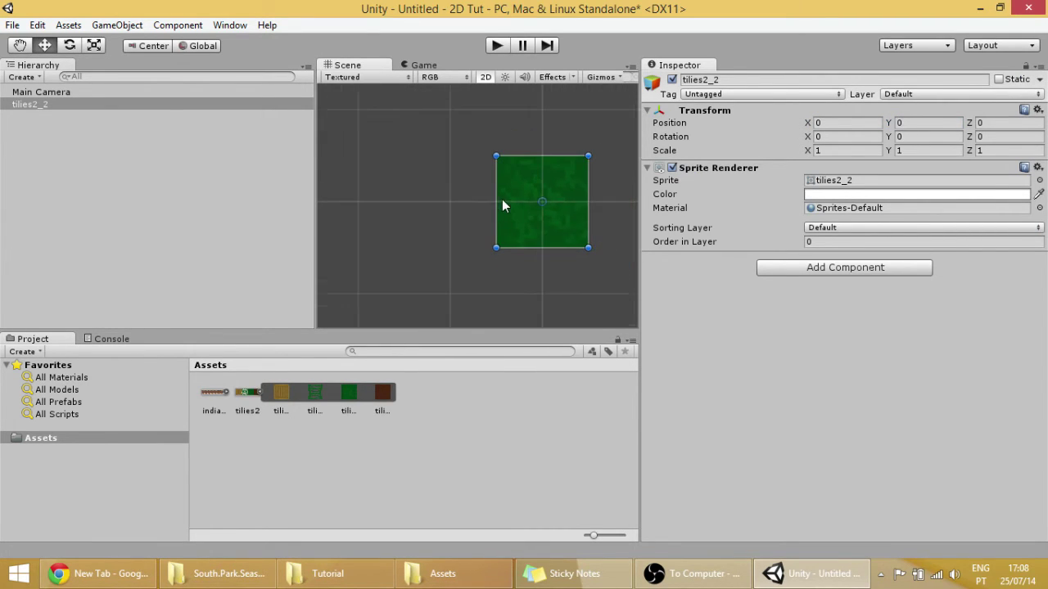
left_click_drag(539, 203, 502, 175)
scroll(568, 215, "down", 4)
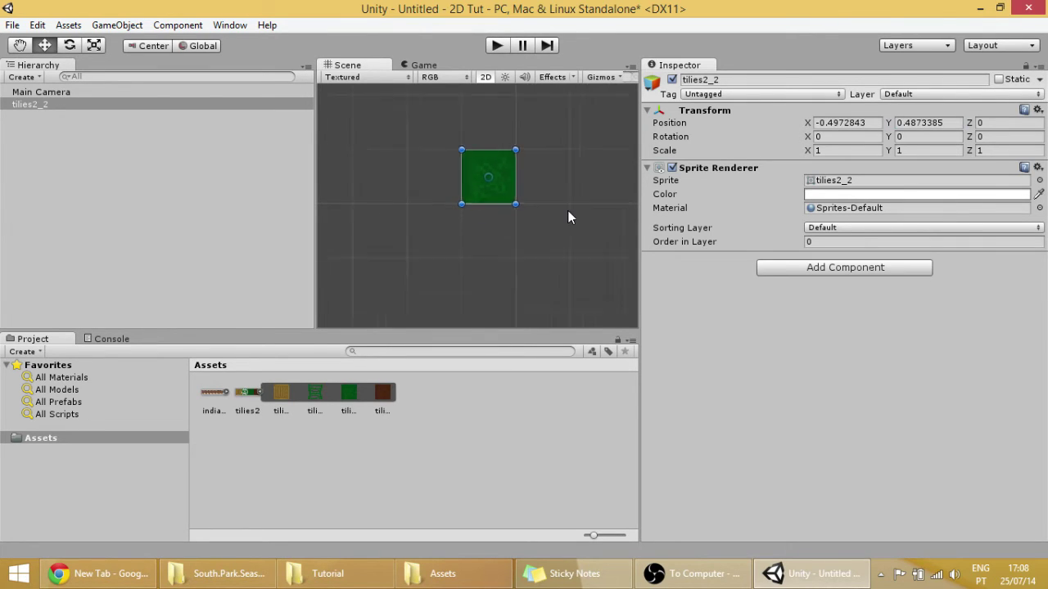
scroll(520, 213, "up", 3)
scroll(537, 213, "down", 2)
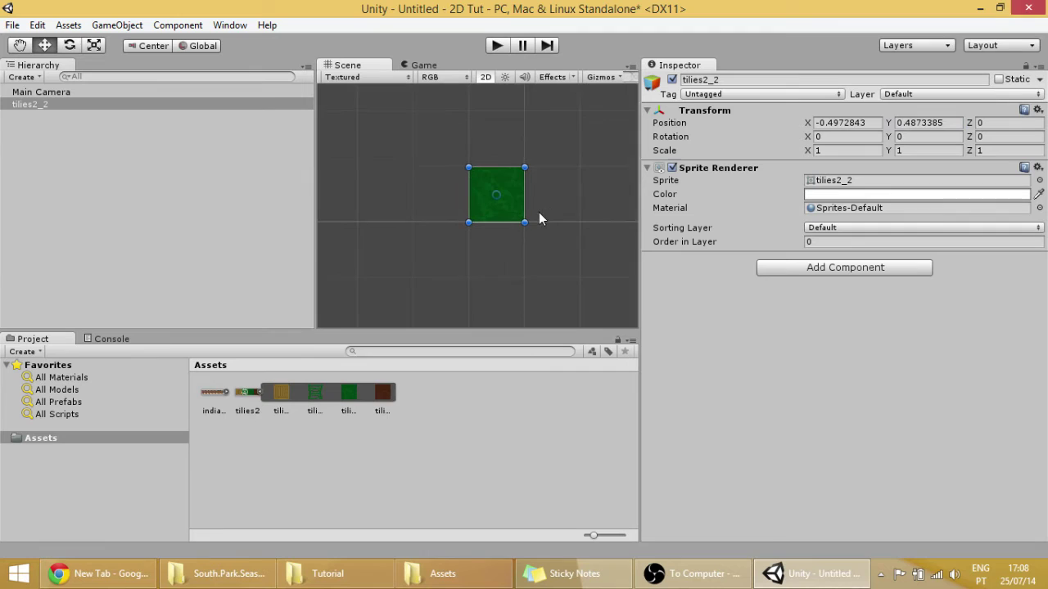
scroll(535, 216, "down", 3)
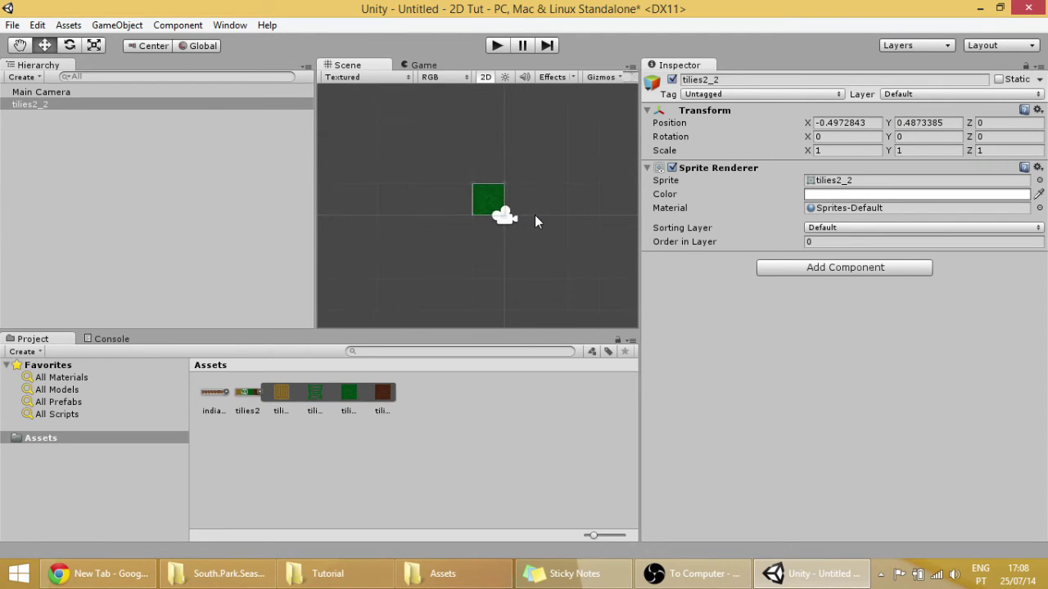
scroll(535, 215, "up", 4)
Scale the green tile horizontally to an X scale of about 10.48, keeping Y unchanged
left_click_drag(535, 201, 512, 205)
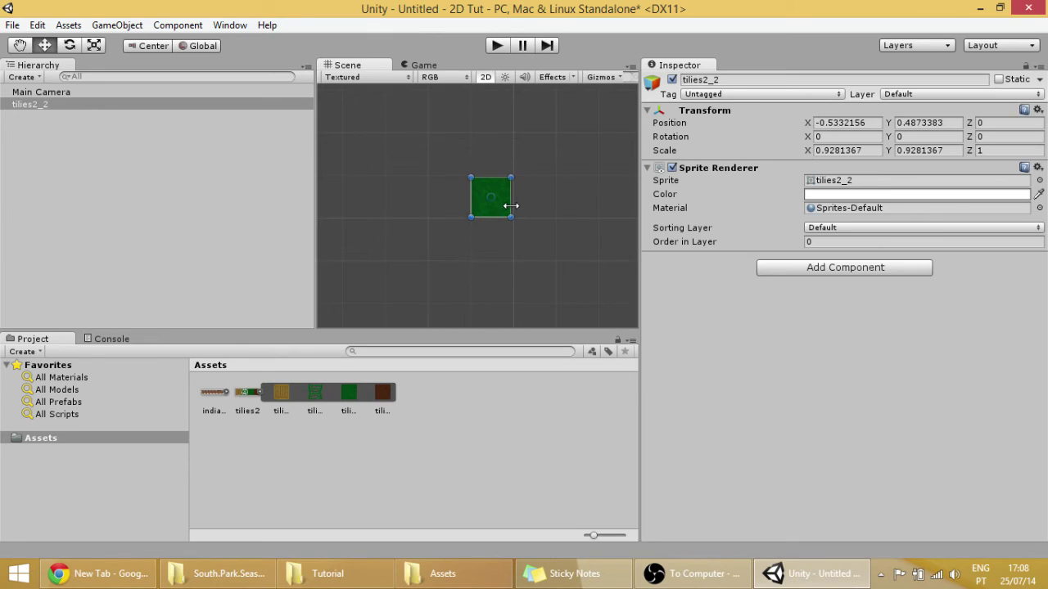
left_click(525, 252)
left_click(493, 201)
key("e")
key("r")
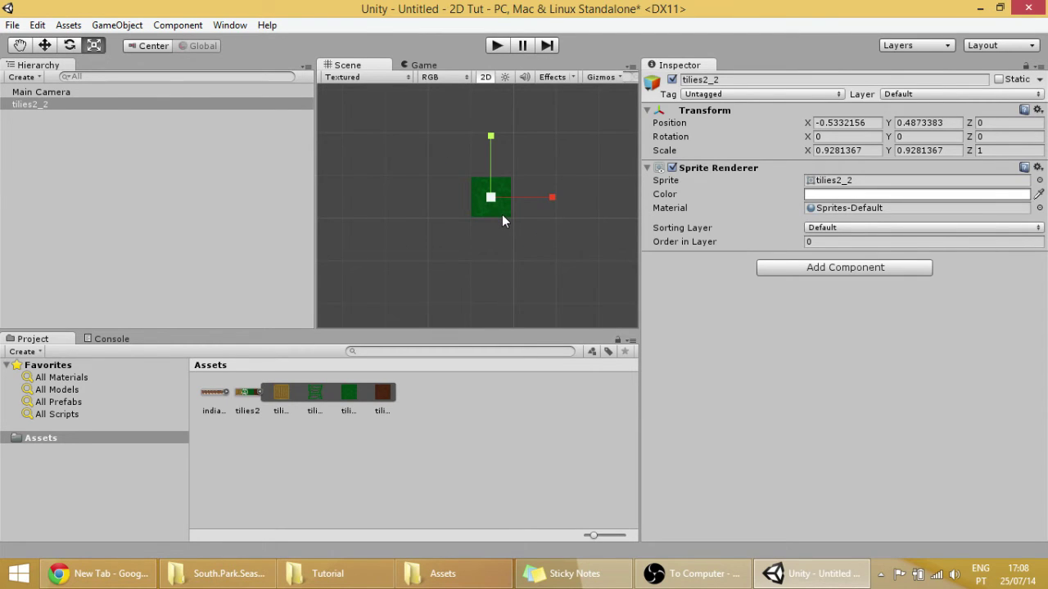
scroll(543, 203, "down", 2)
left_click_drag(544, 203, 1046, 184)
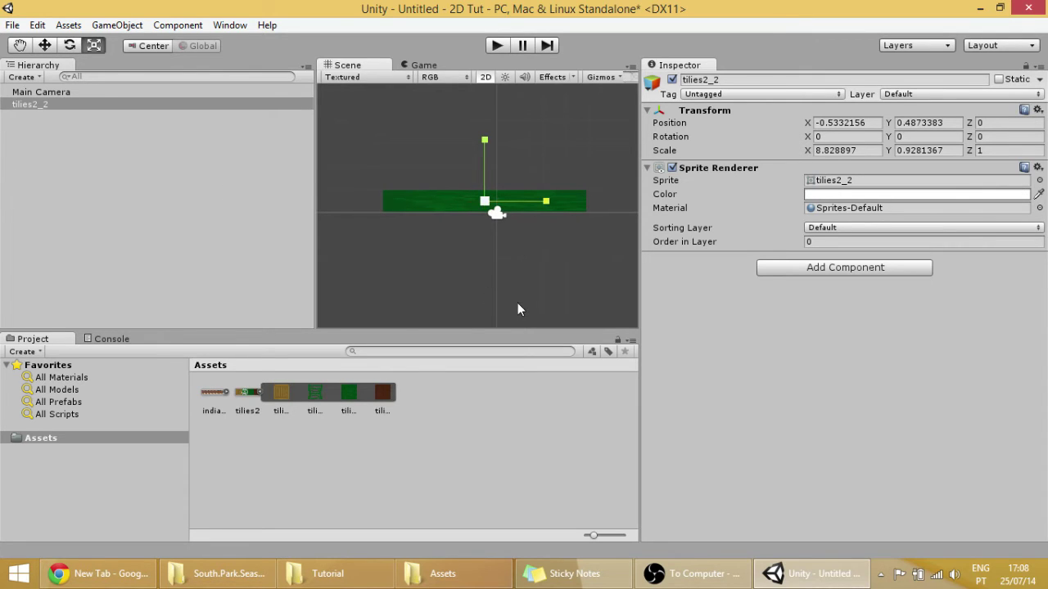
left_click_drag(550, 203, 532, 243)
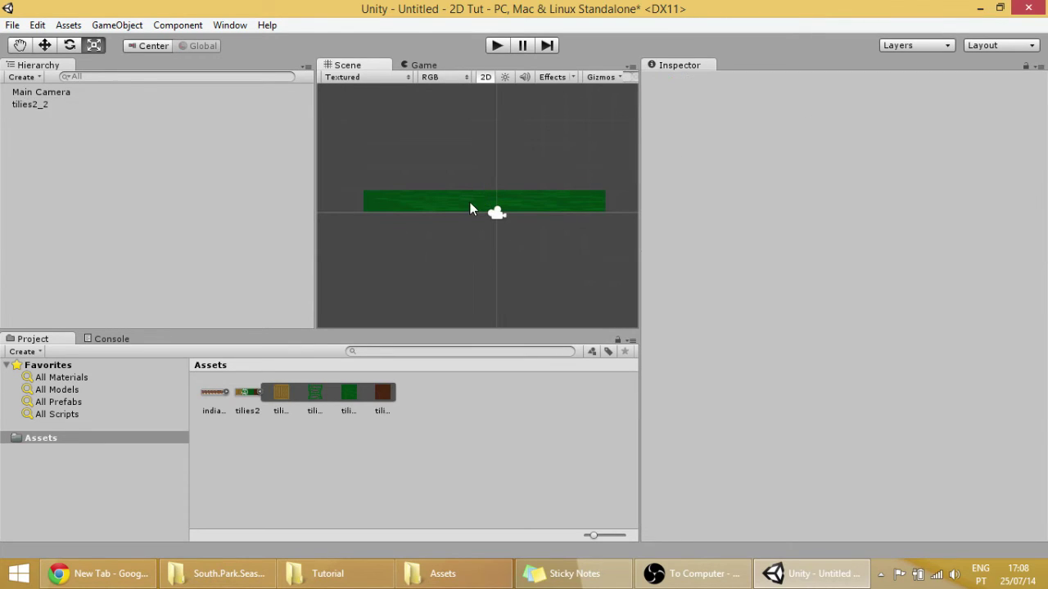
key("e")
key("t")
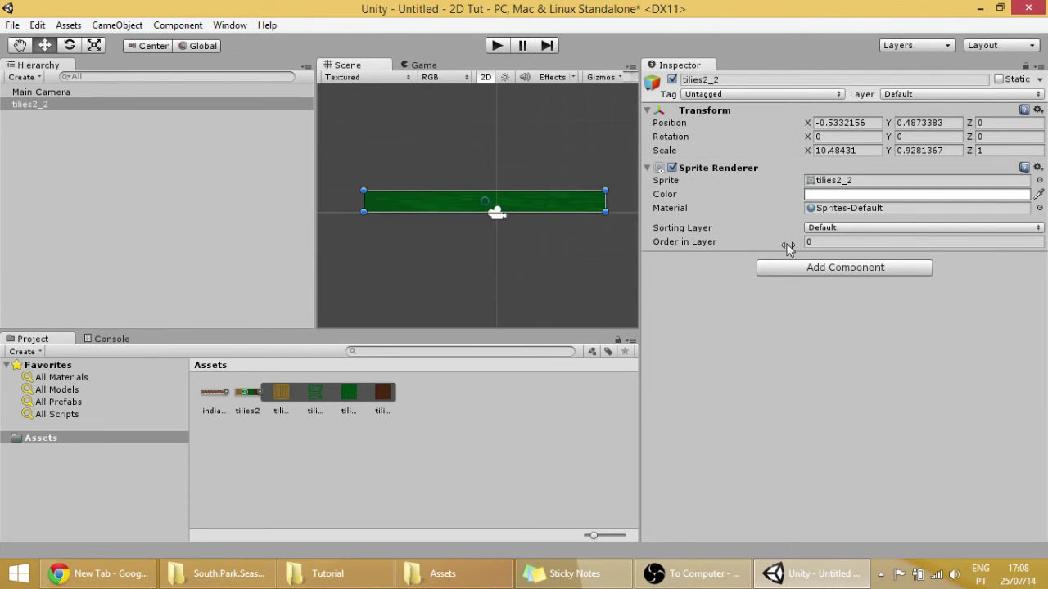
Add a Box Collider 2D to tilies2_2 and toggle the Sprite Renderer to check the collider outline
left_click(828, 266)
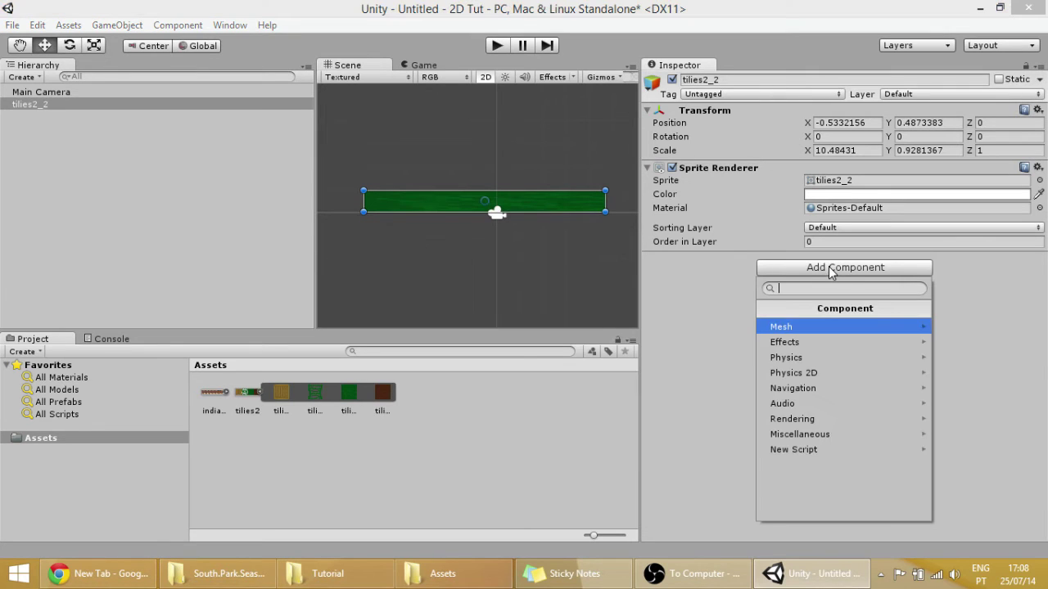
left_click(815, 368)
left_click(816, 368)
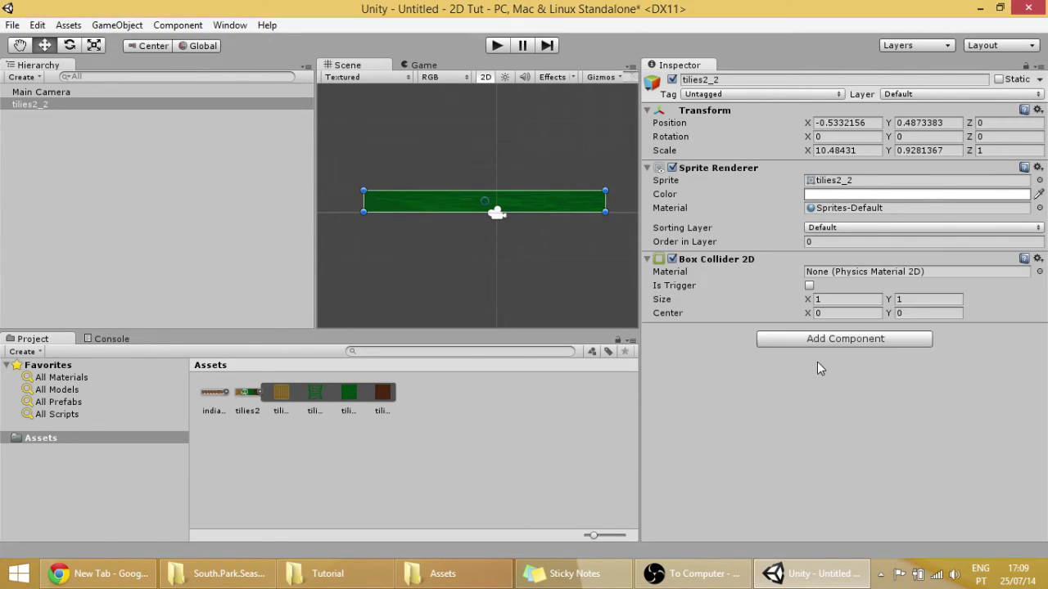
left_click(602, 257)
left_click(563, 193)
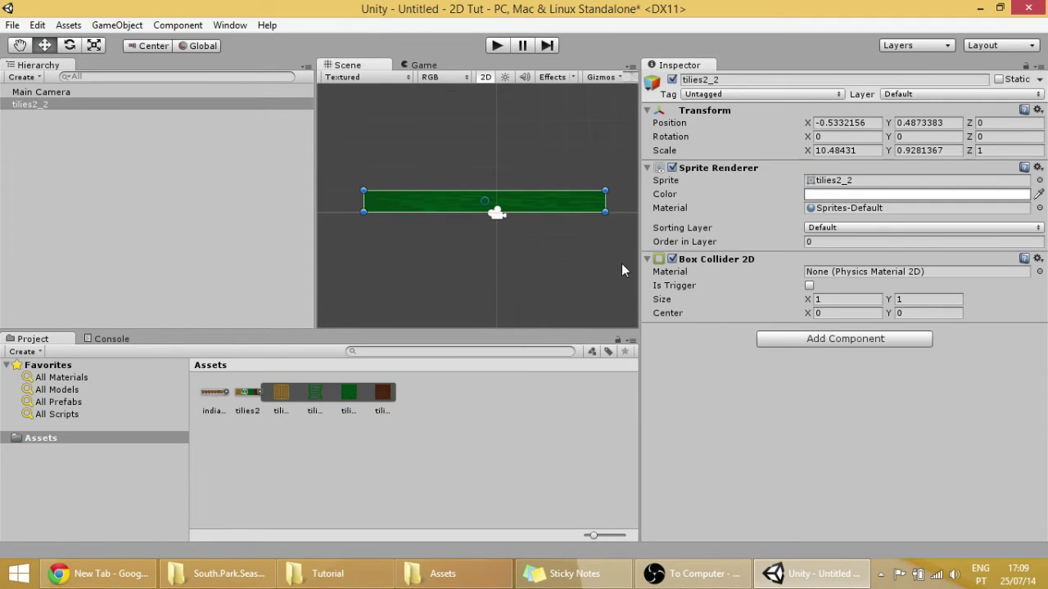
scroll(483, 189, "up", 3)
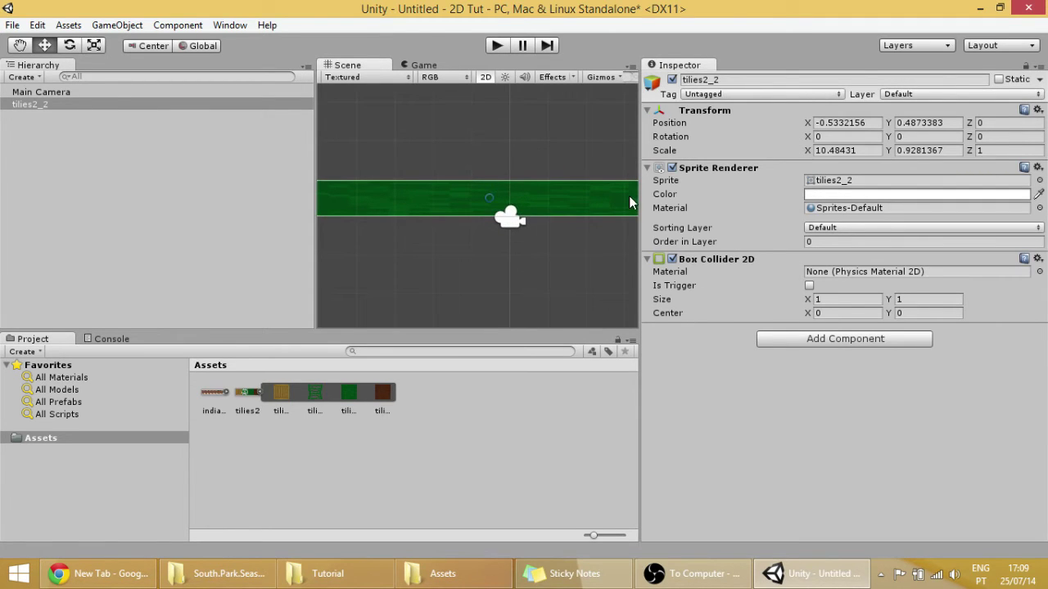
left_click(672, 167)
scroll(533, 186, "down", 2)
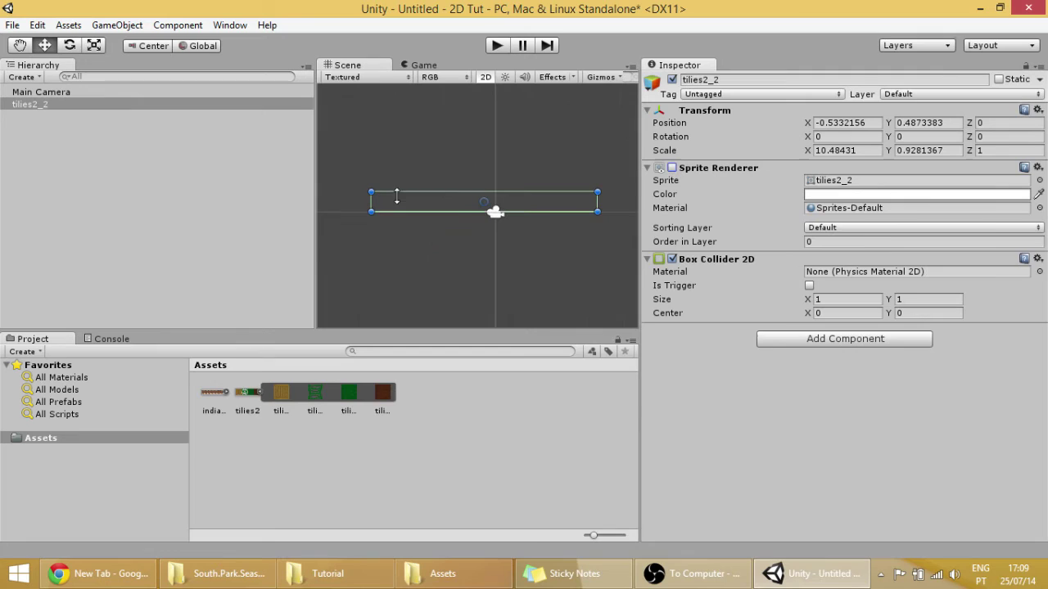
left_click(672, 167)
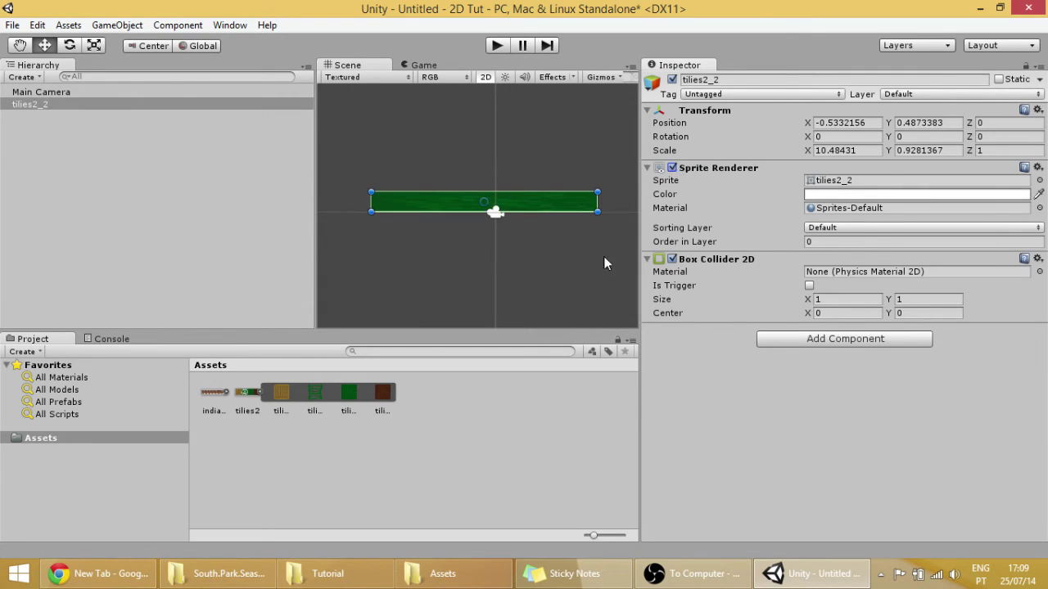
left_click(604, 259)
Set indian 1 to Multiple mode, Point filtering, Truecolor and 20 pixels per unit, and apply
left_click(225, 392)
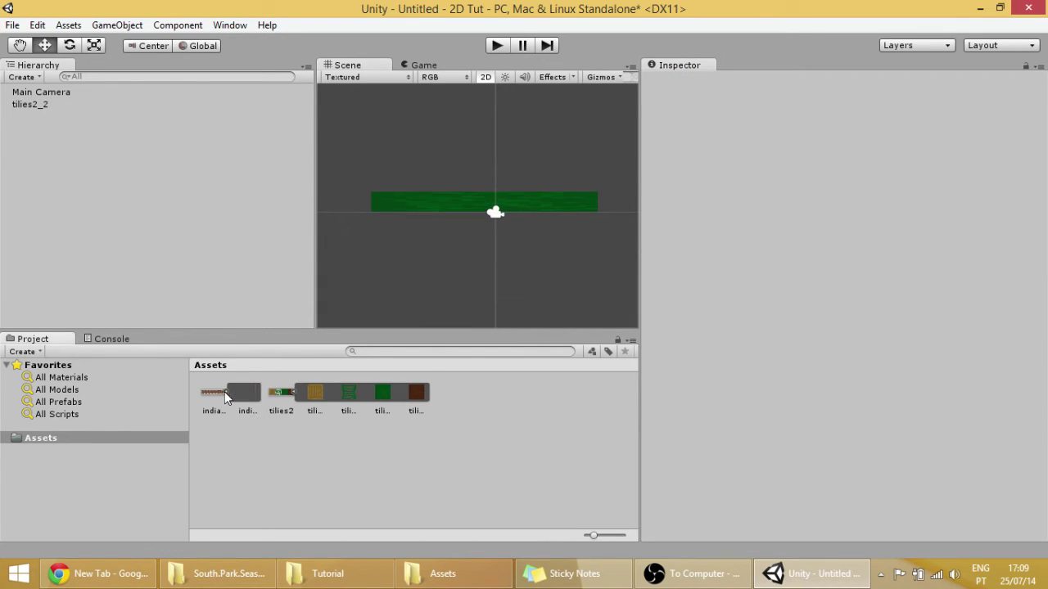
left_click(241, 392)
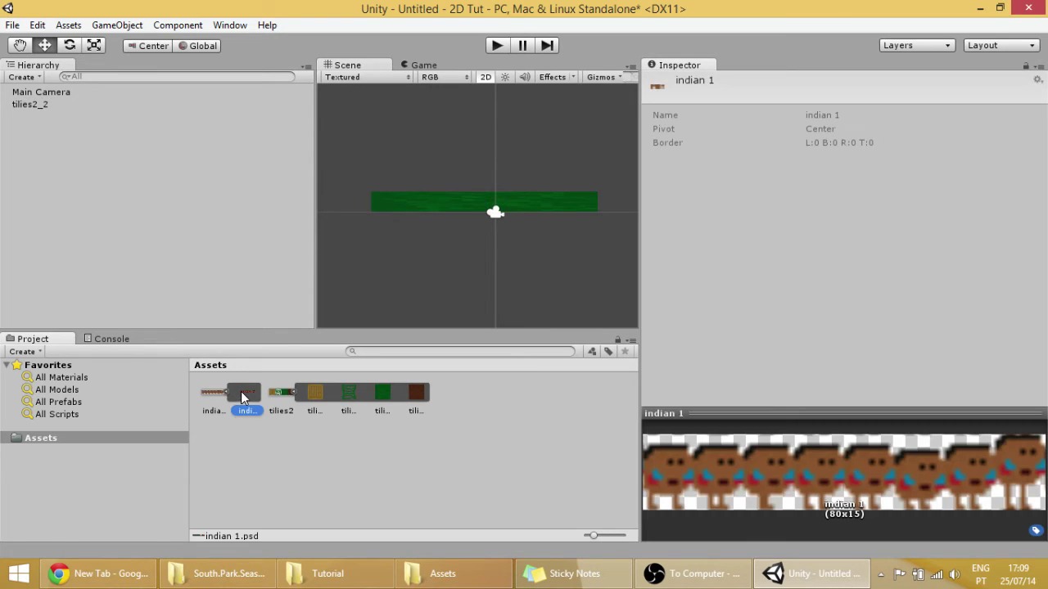
left_click(210, 397)
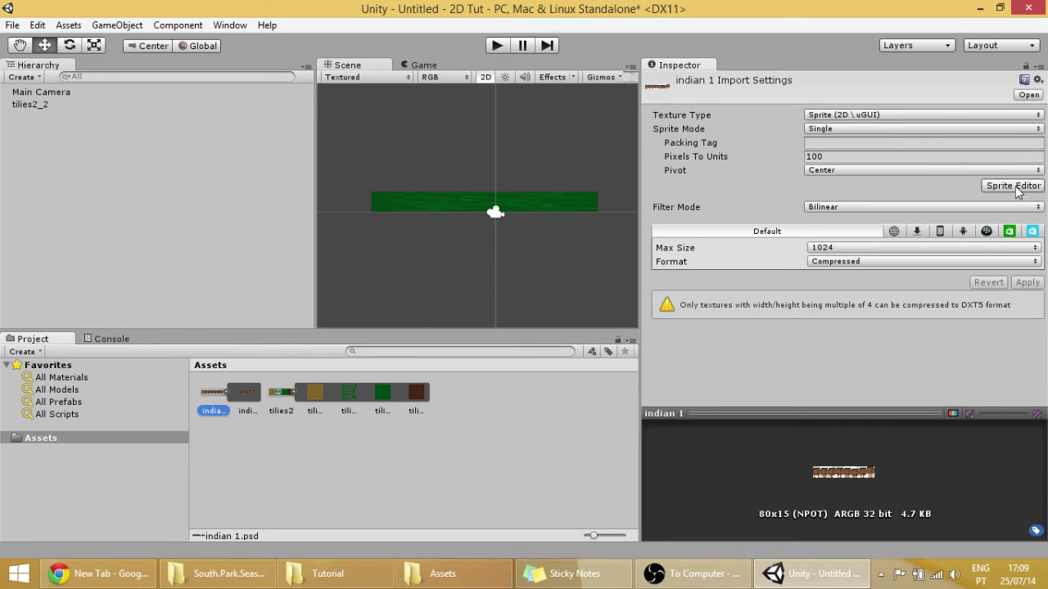
left_click(889, 129)
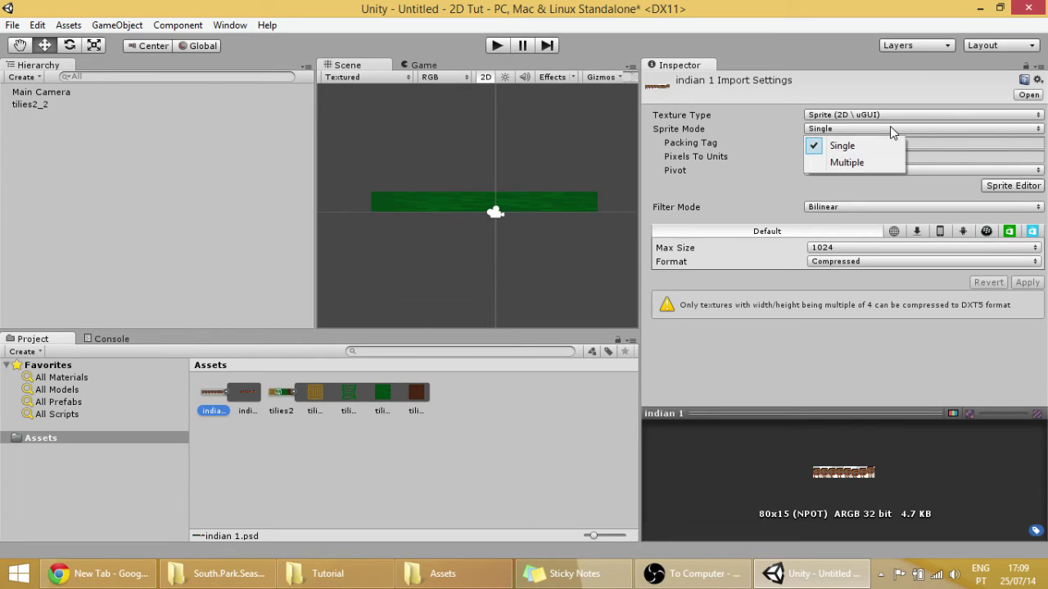
left_click(864, 161)
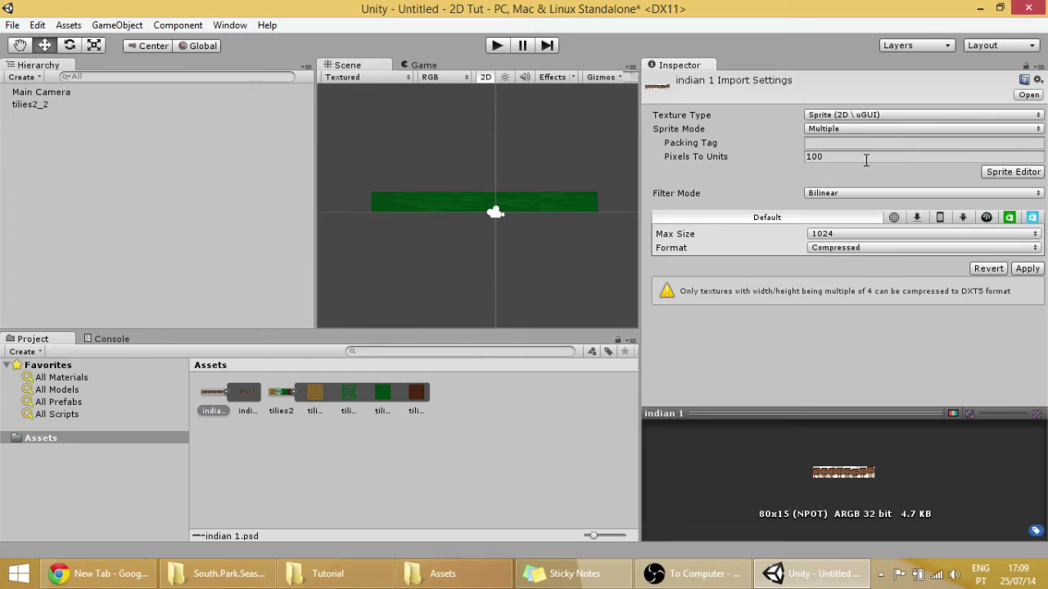
left_click(858, 193)
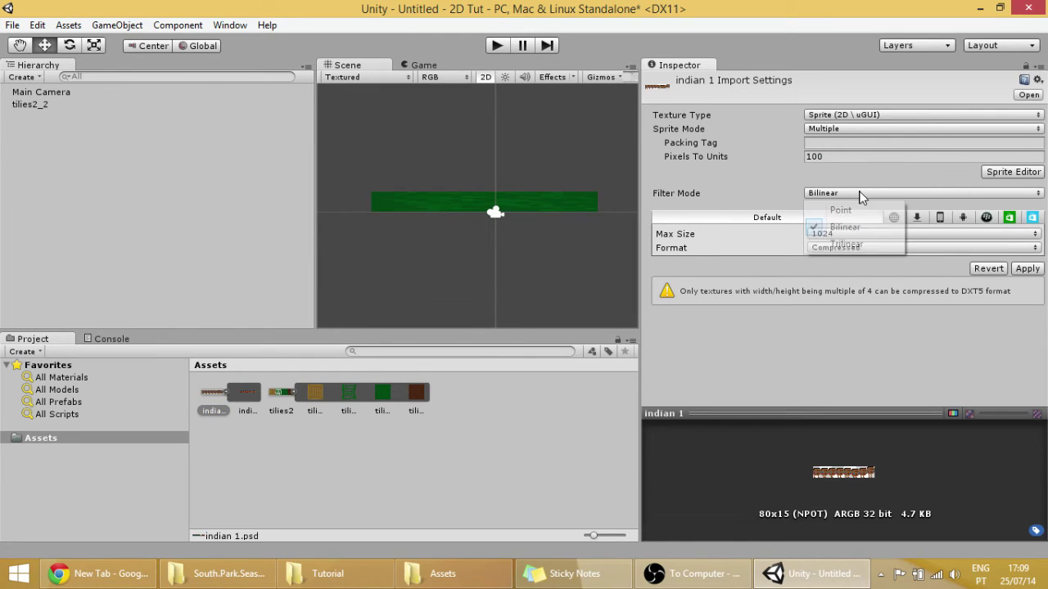
left_click(848, 208)
left_click(839, 247)
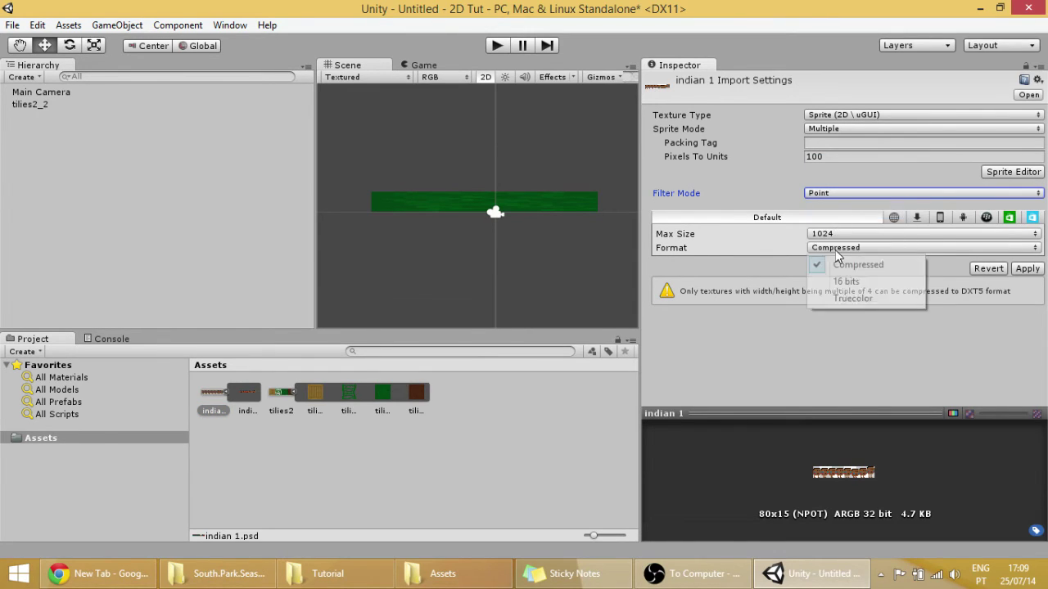
left_click(852, 297)
left_click(740, 162)
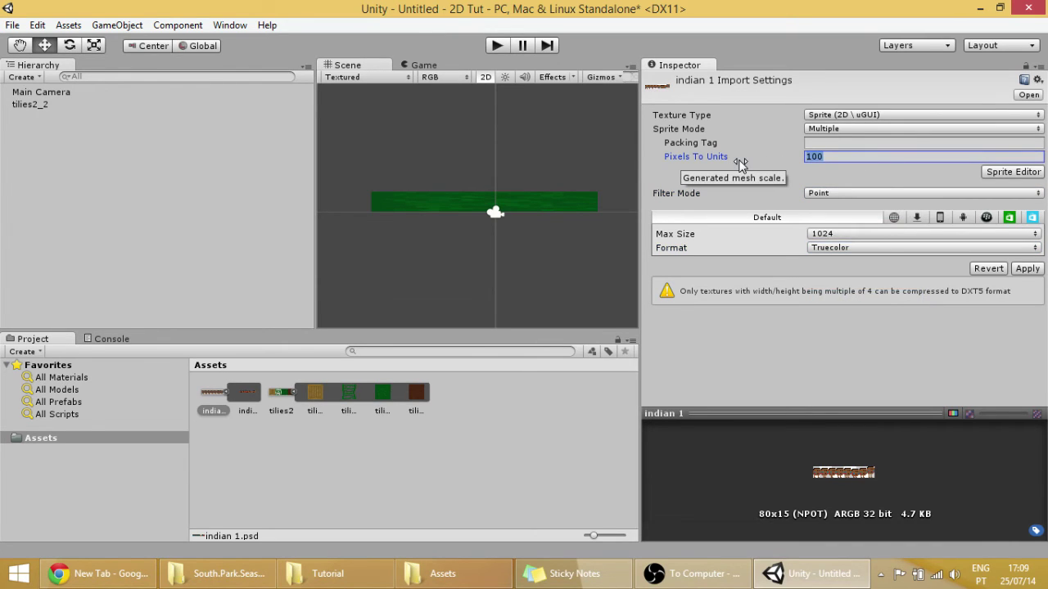
type("20")
left_click(1026, 270)
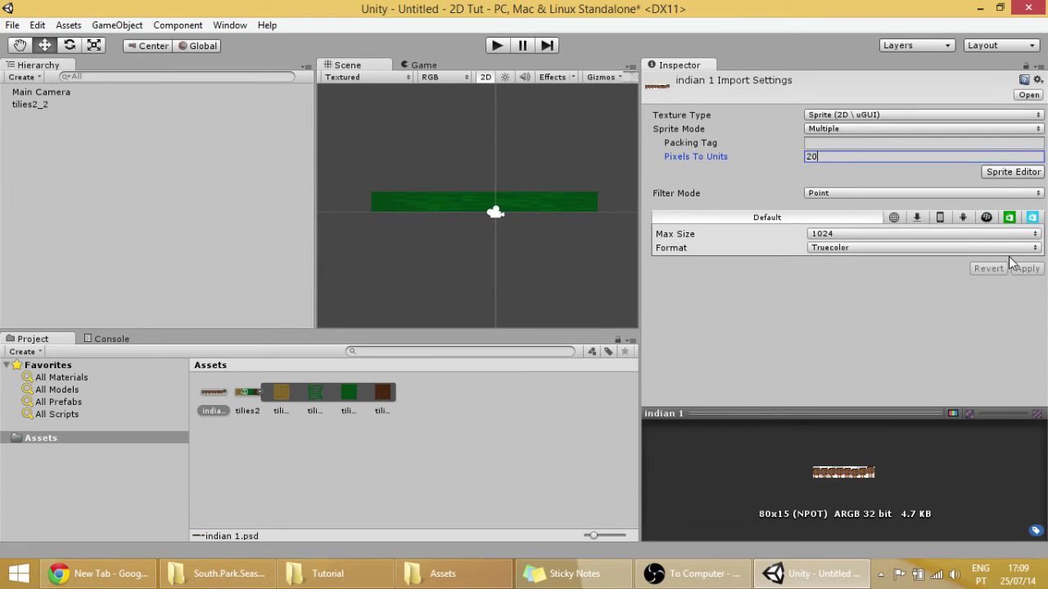
Grid-slice the indian 1 sheet into 10×15-pixel cells in the Sprite Editor
left_click(1006, 172)
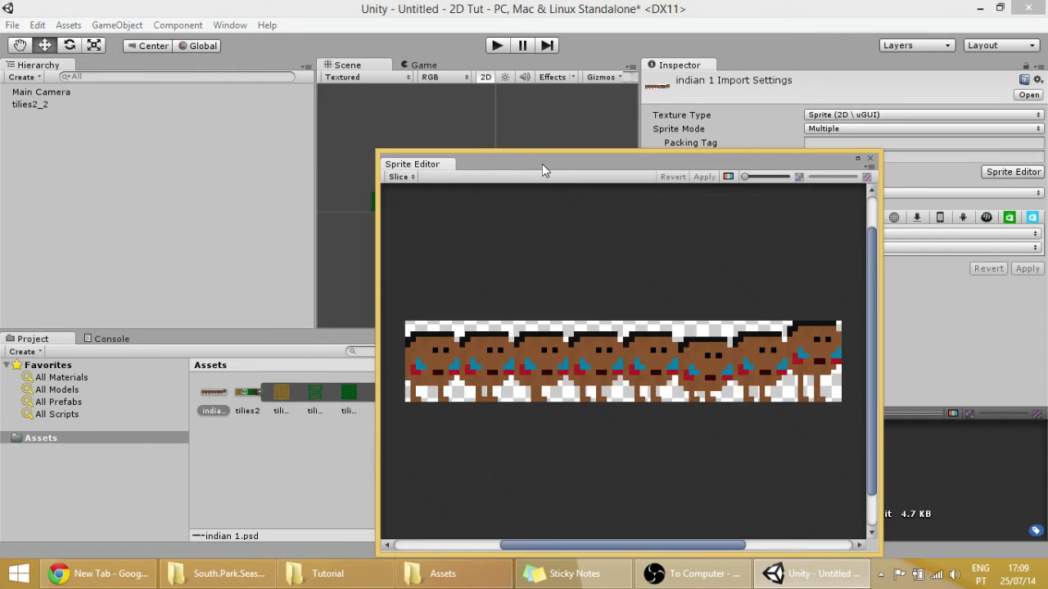
left_click_drag(544, 170, 501, 86)
left_click(371, 93)
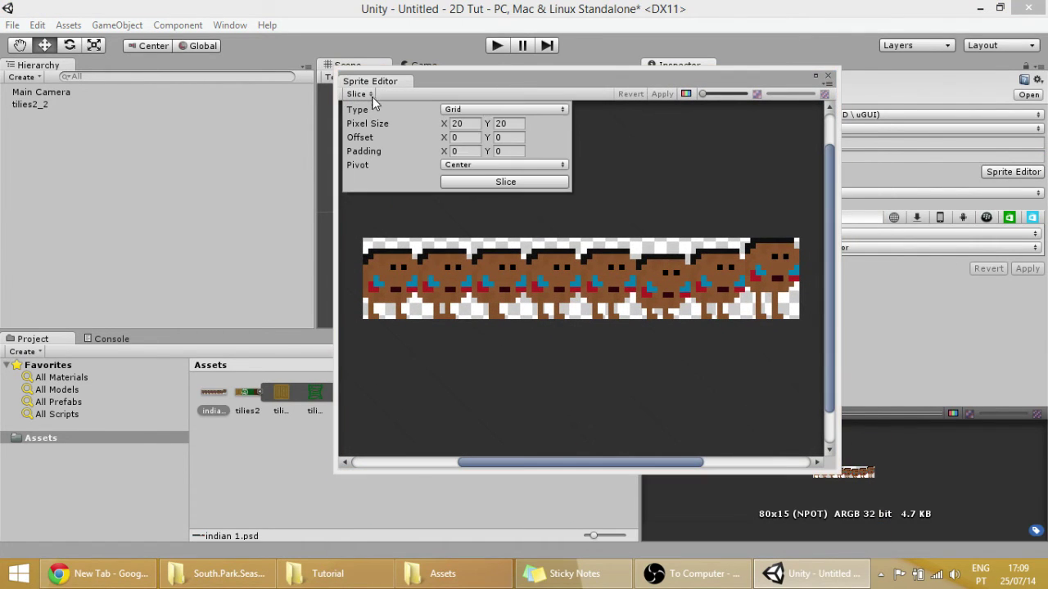
left_click(484, 181)
type("10")
key("Tab")
type("15")
left_click(499, 183)
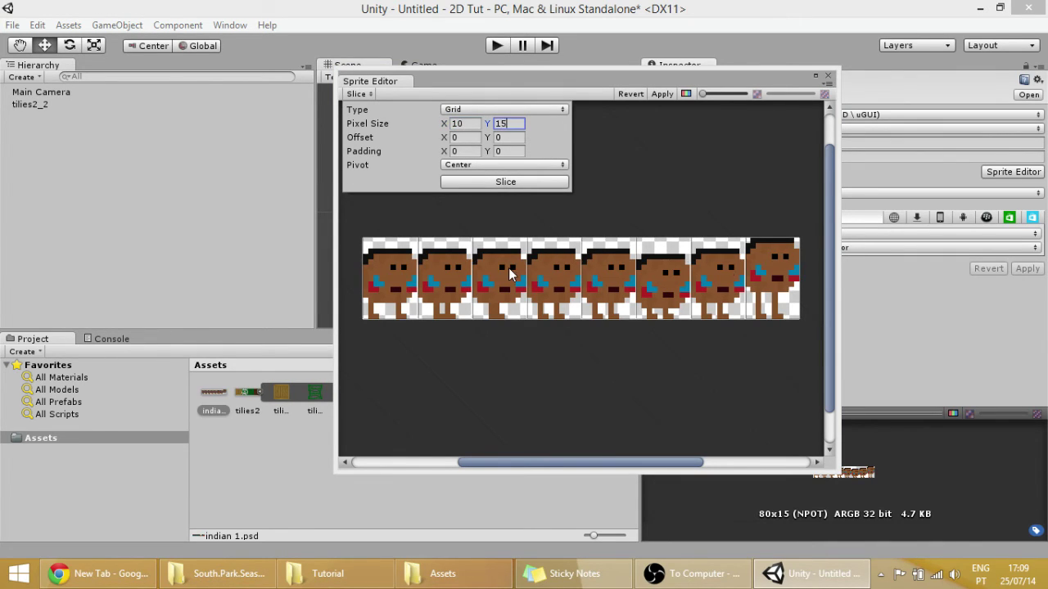
Check the eight sliced sprites indian 1_0 to 1_7, then apply and close the Sprite Editor
left_click(379, 281)
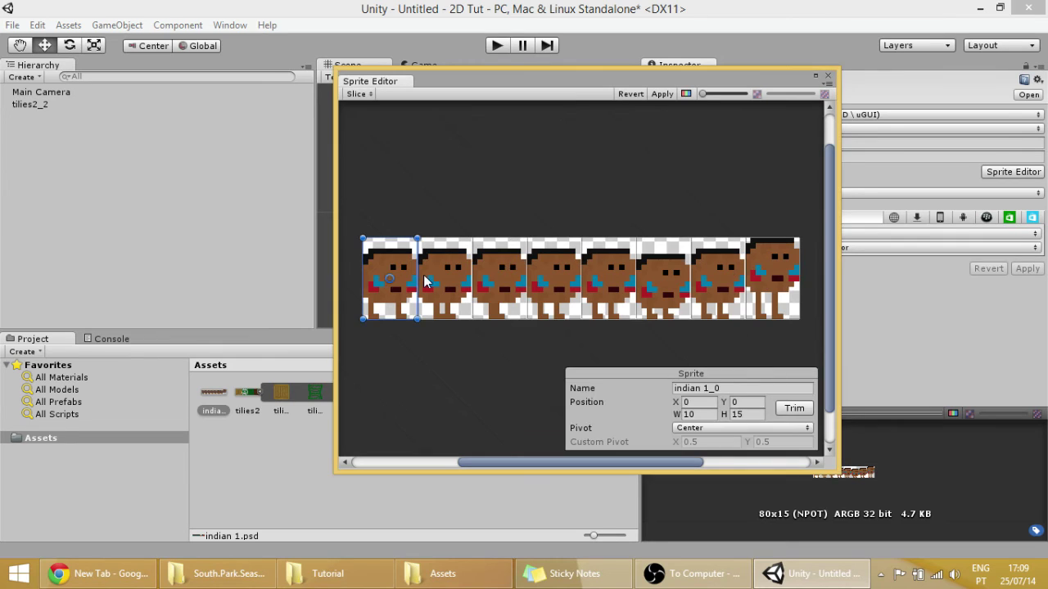
left_click(430, 281)
left_click(487, 278)
left_click(537, 275)
left_click(600, 281)
left_click(663, 274)
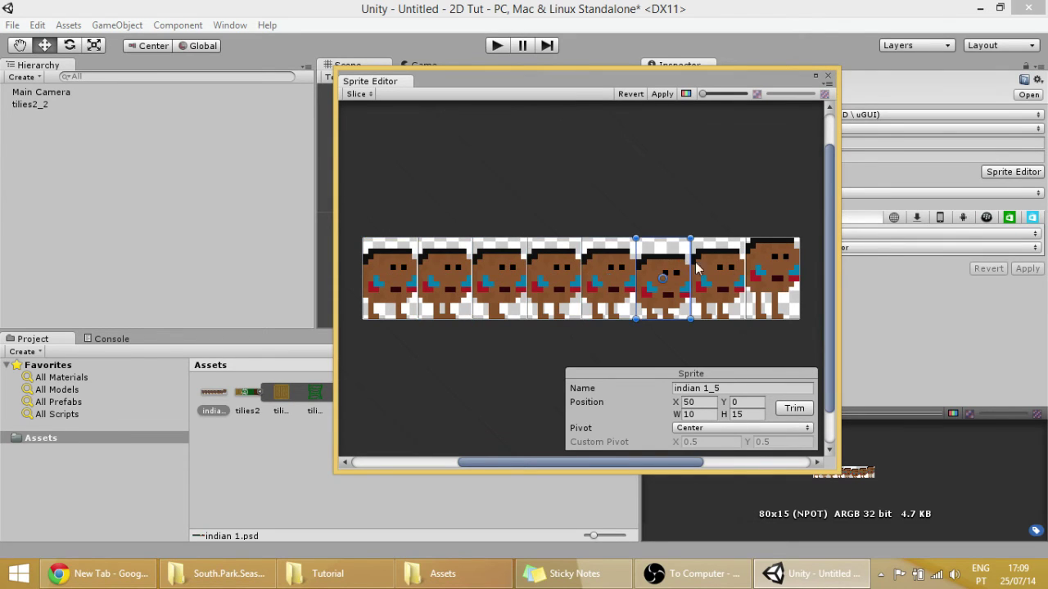
left_click(700, 266)
left_click(761, 264)
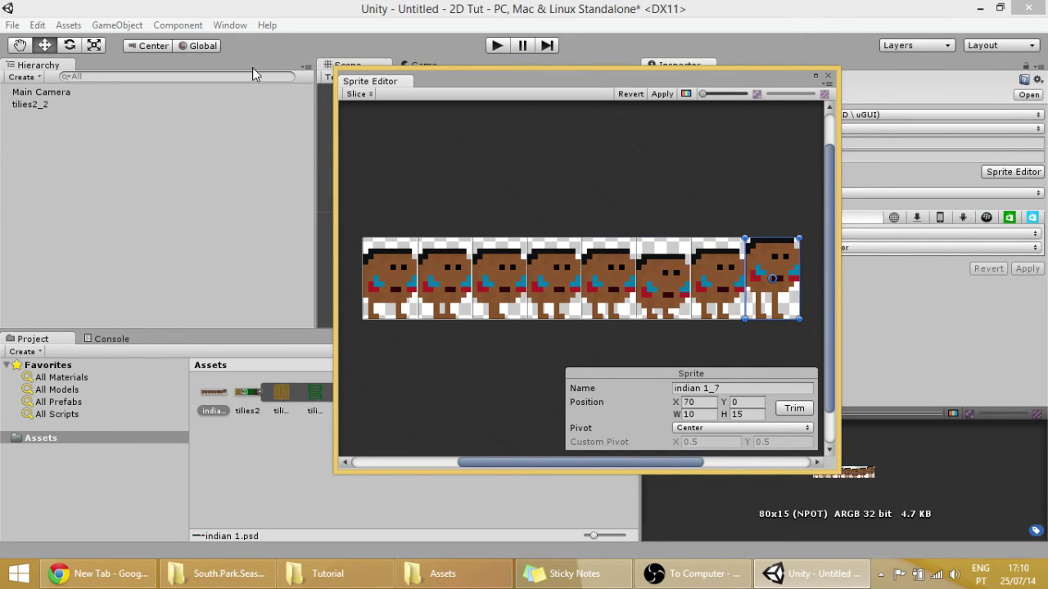
left_click(663, 95)
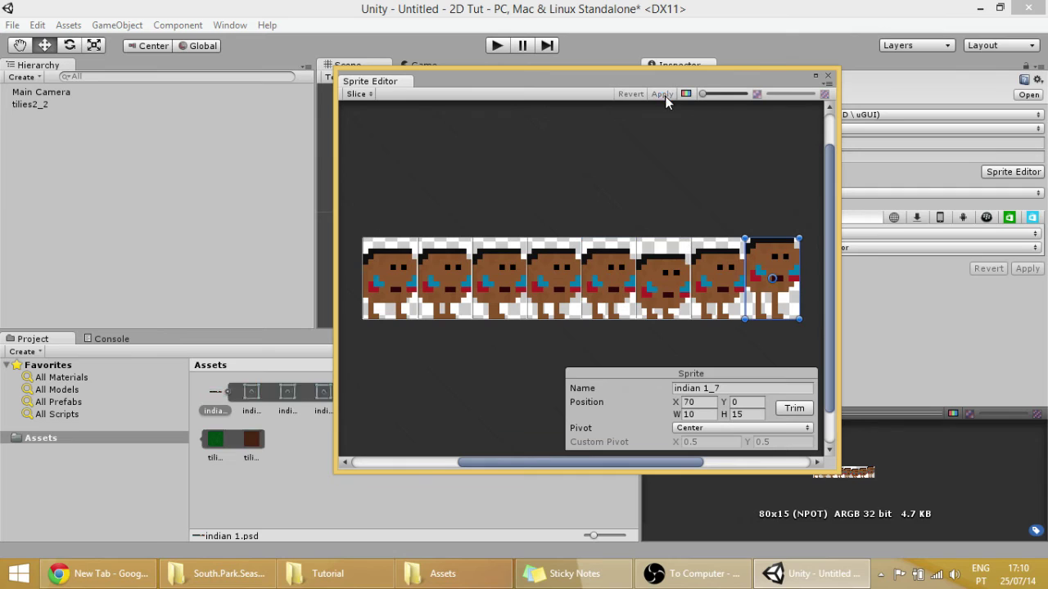
left_click(827, 79)
left_click(301, 404)
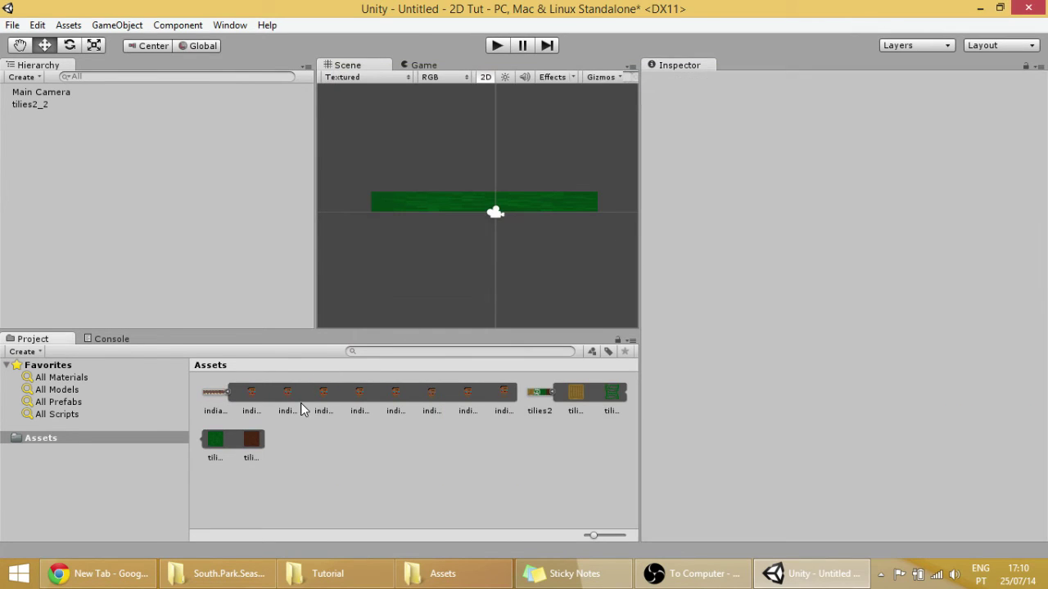
Browse the sliced indian sprites and select indian 1_4 as the character
left_click(361, 391)
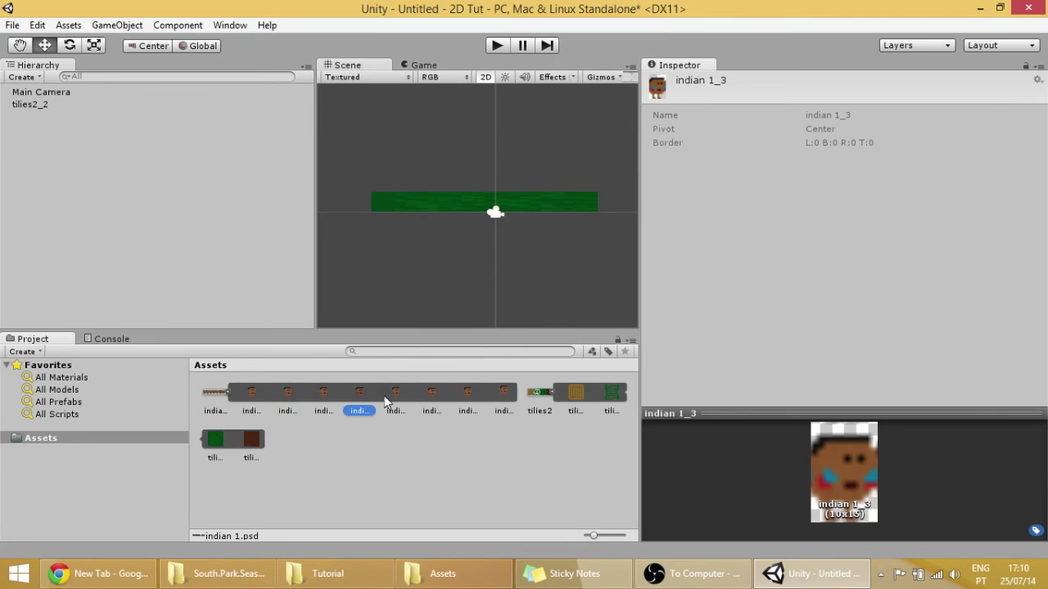
left_click(216, 391)
left_click(361, 401)
left_click(432, 395)
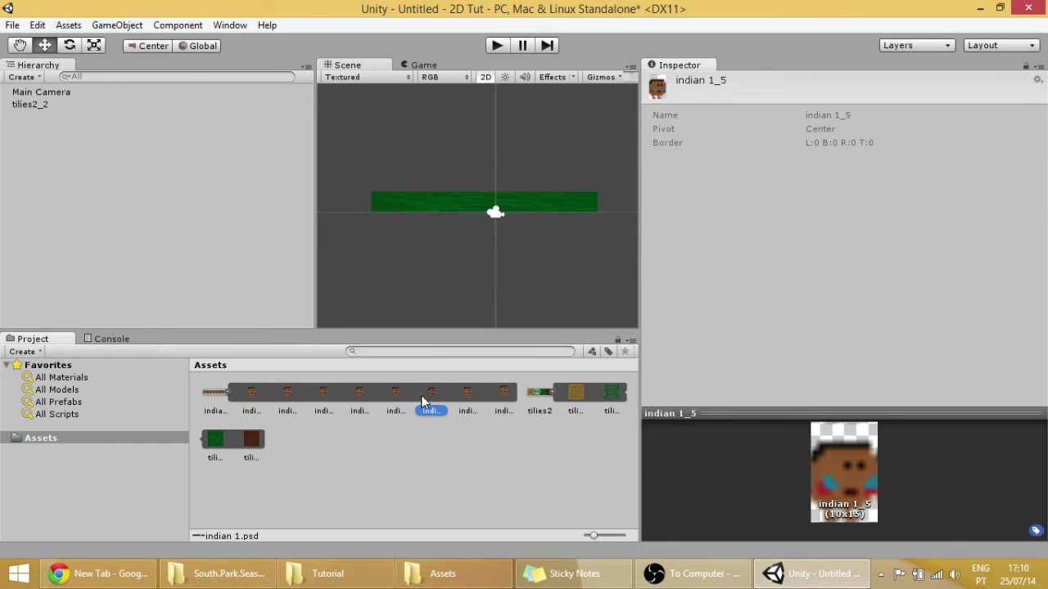
left_click(399, 394)
Place indian 1_4 in the scene above the platform at about X -0.98, Y 2.27
left_click_drag(402, 392, 460, 169)
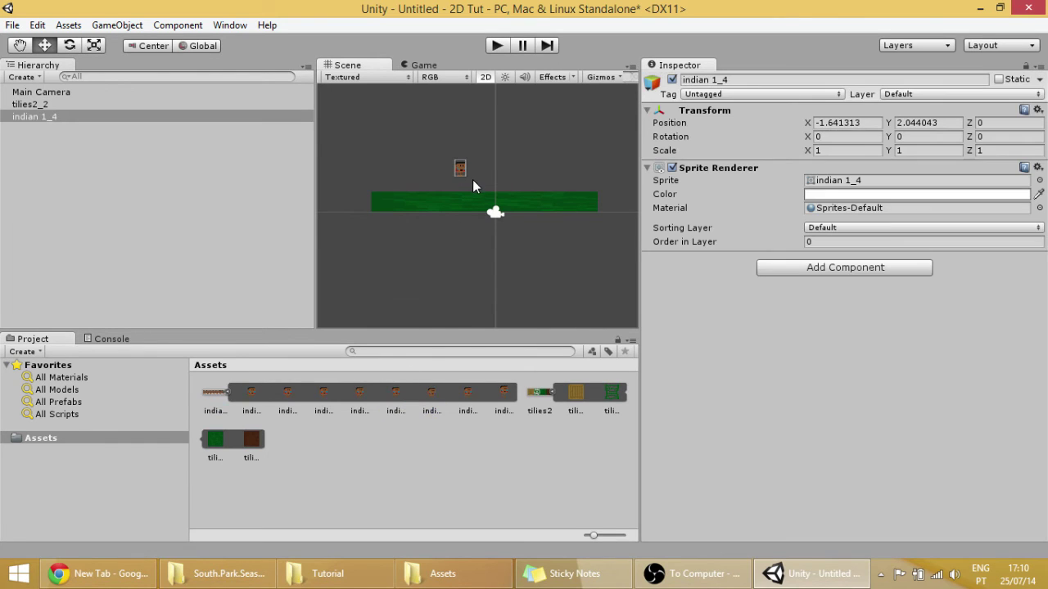
scroll(470, 182, "up", 2)
scroll(470, 189, "up", 1)
key("Up")
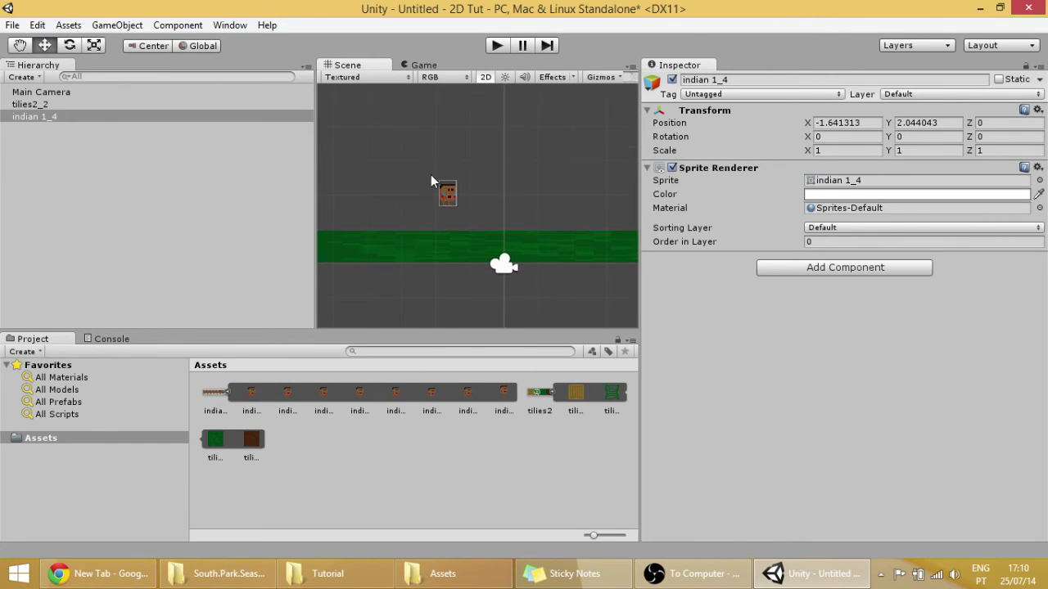
left_click_drag(451, 207, 472, 184)
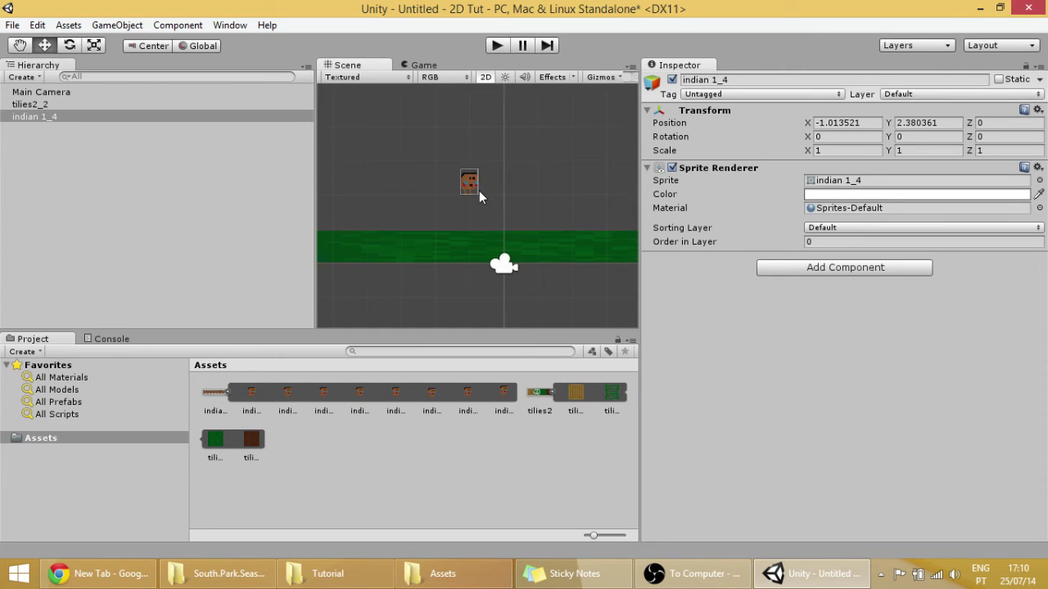
scroll(483, 192, "up", 2)
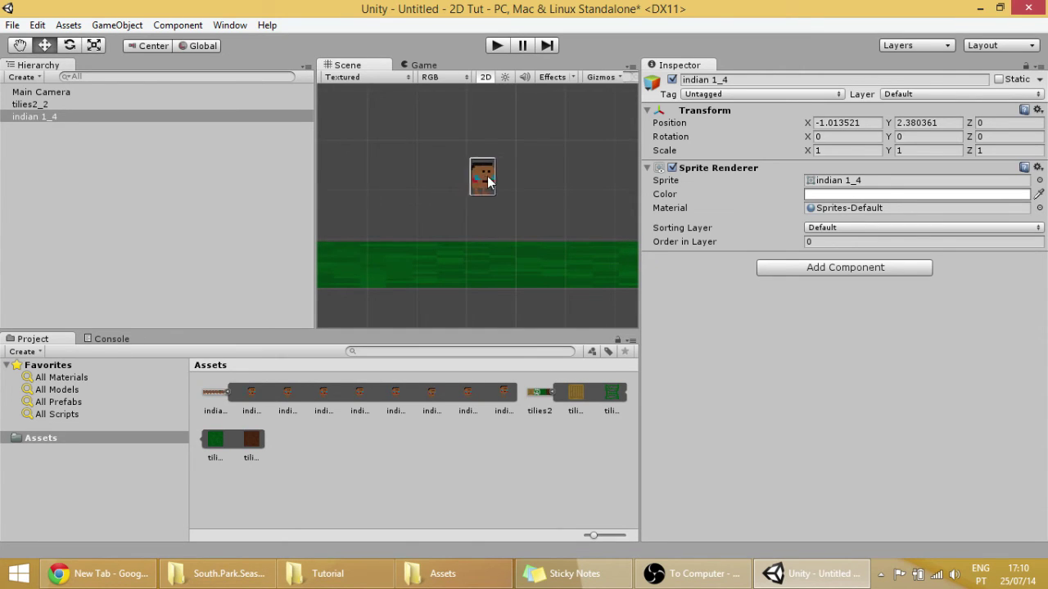
mouse_move(487, 181)
left_mouse_down()
mouse_move(485, 164)
mouse_move(492, 172)
left_mouse_up()
scroll(483, 172, "up", 1)
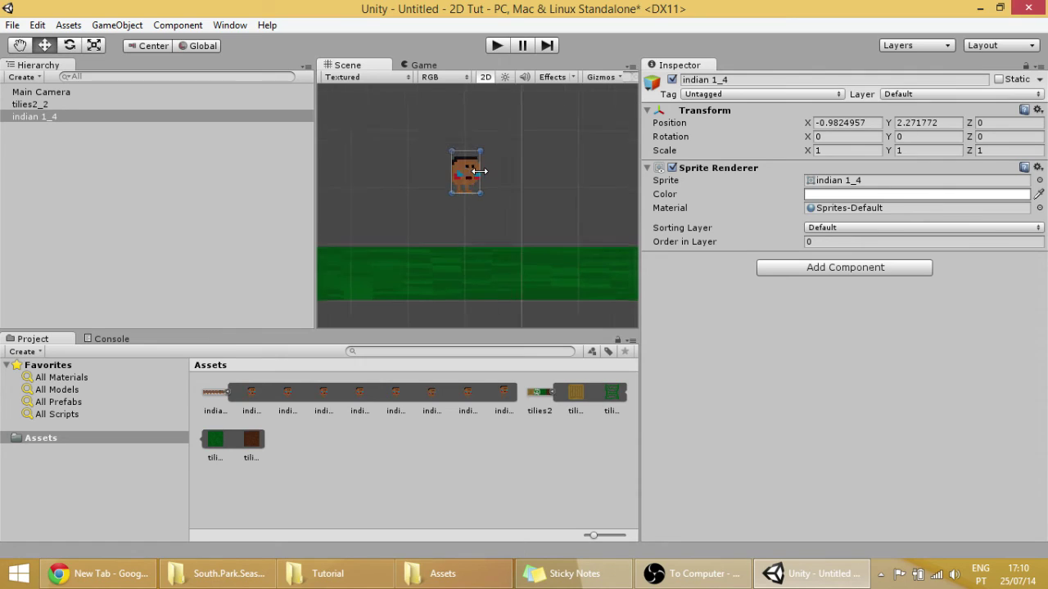
scroll(479, 171, "up", 2)
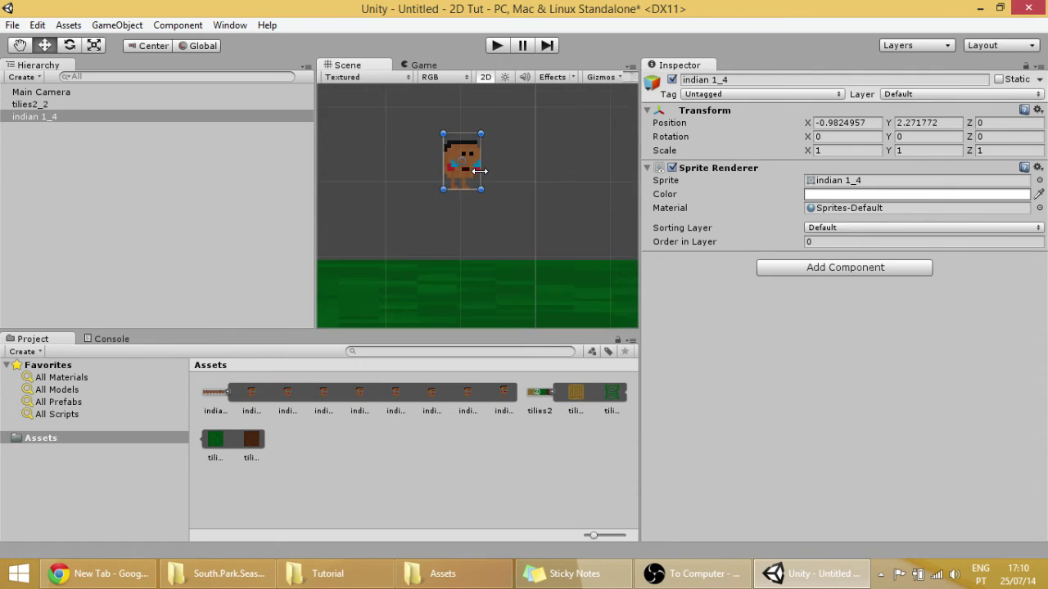
Add a Box Collider 2D to the indian 1_4 sprite
left_click(839, 271)
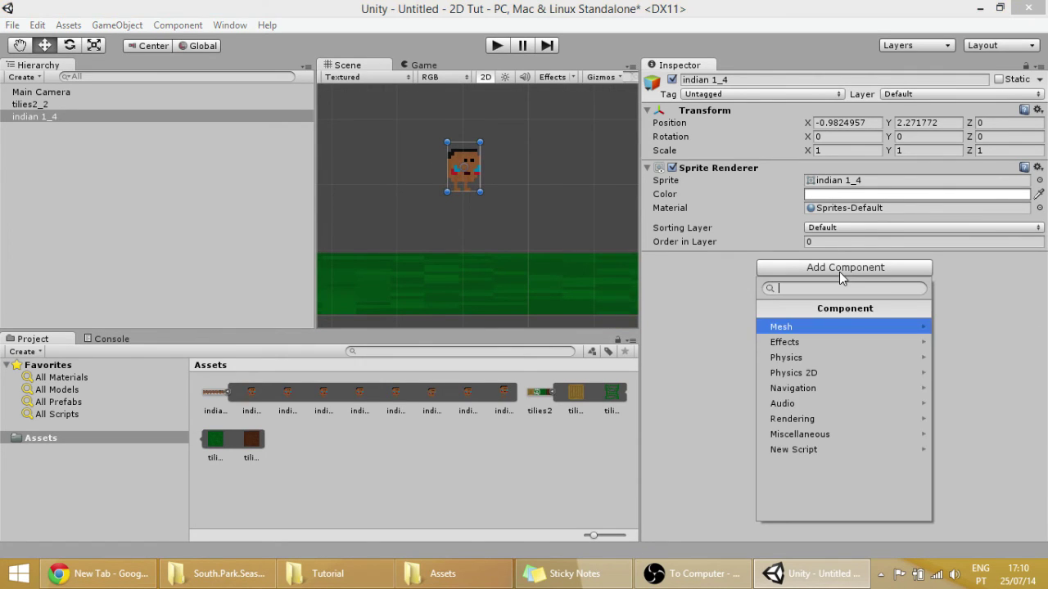
left_click(849, 373)
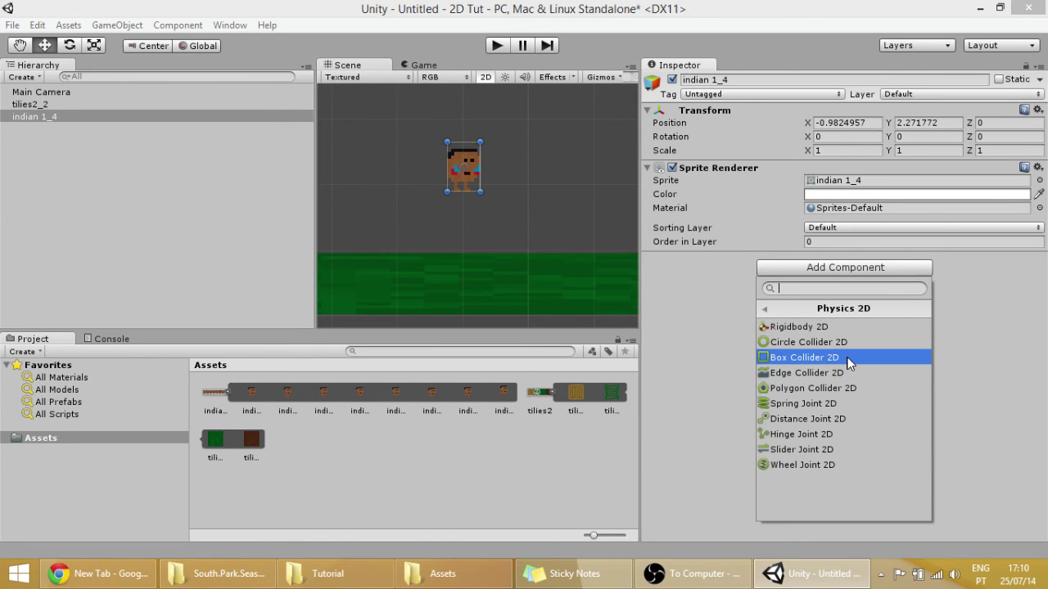
left_click(849, 363)
scroll(419, 183, "up", 3)
Move the indian 1_4 sprite down toward the green ground
left_click_drag(457, 146, 410, 240)
left_click(494, 295)
left_click(391, 221)
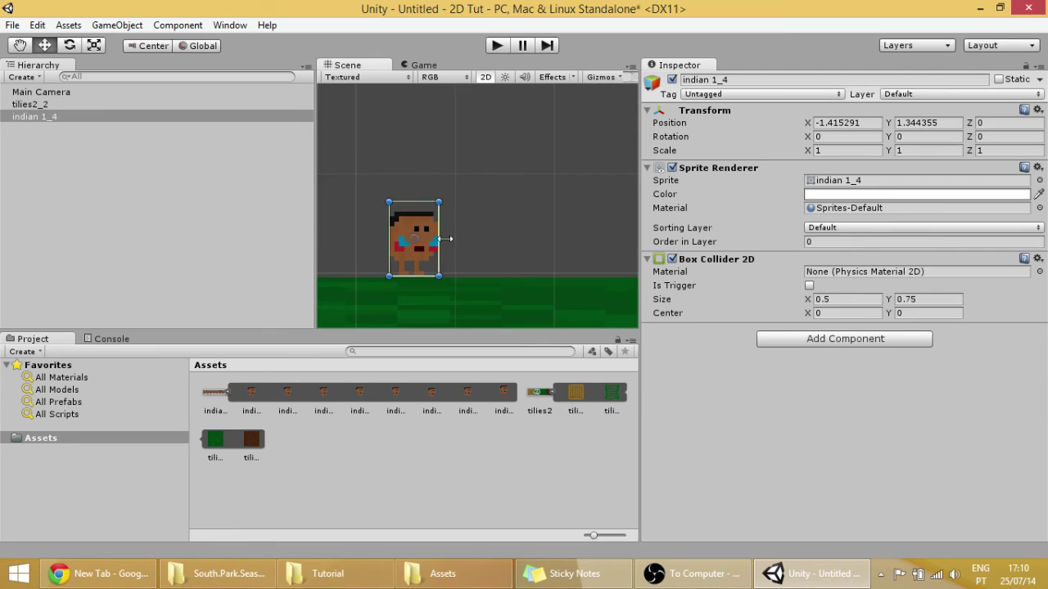
scroll(488, 237, "down", 6)
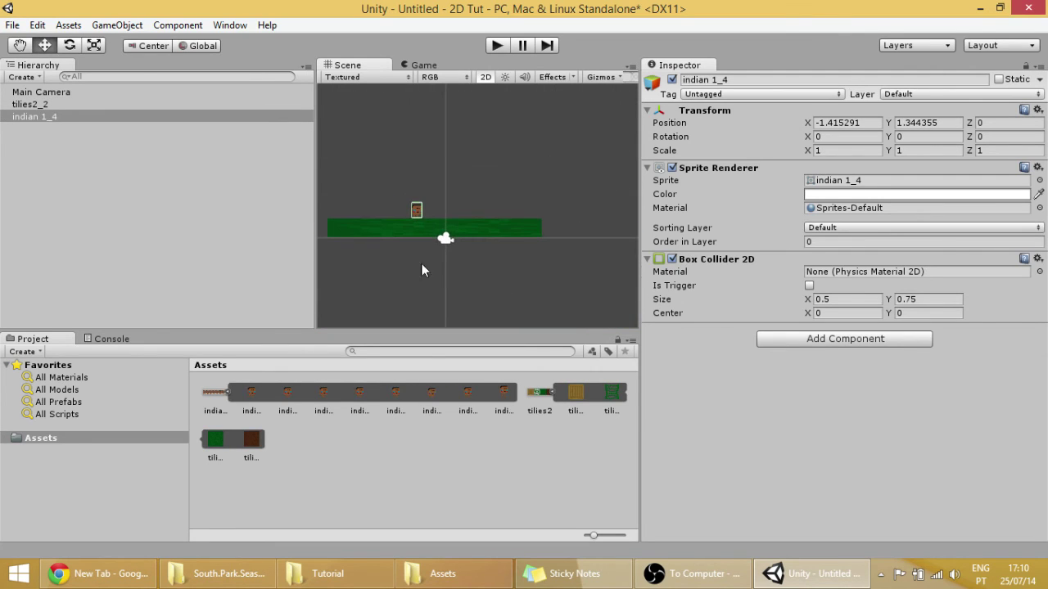
Place a new green tile right of the ground and line it up with it
left_click_drag(220, 442, 556, 230)
left_click_drag(417, 210, 498, 209)
left_click(553, 229)
left_click(552, 214)
Position the sprite over the ground's right end and delete the extra tile
left_click(534, 208)
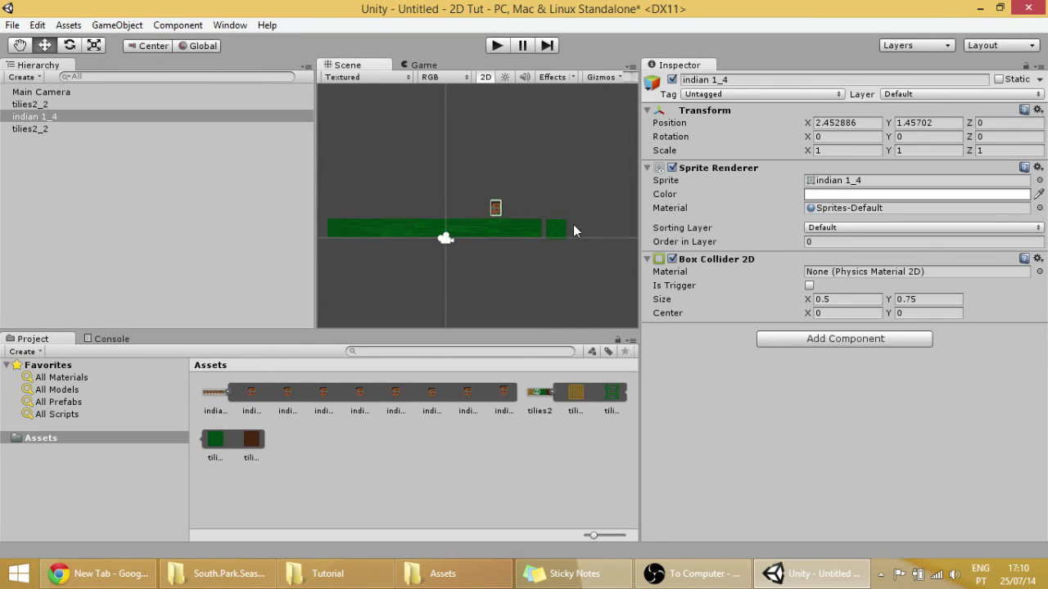
left_click(555, 229)
key("Delete")
left_click(496, 208)
scroll(530, 221, "up", 2)
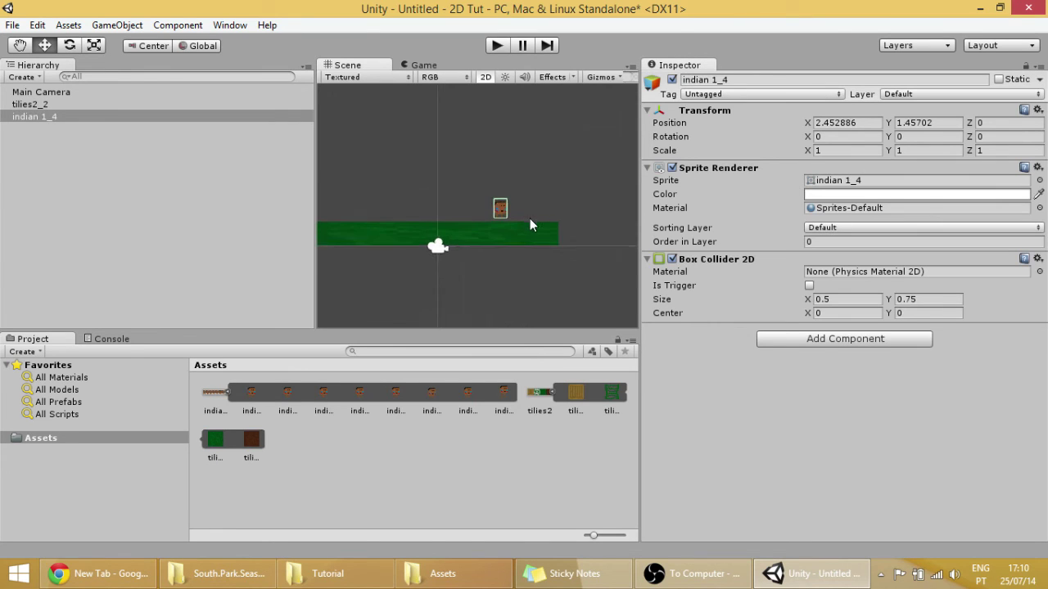
scroll(530, 218, "up", 2)
Swap the sprite's Box Collider 2D for a Circle Collider 2D
left_click(1038, 259)
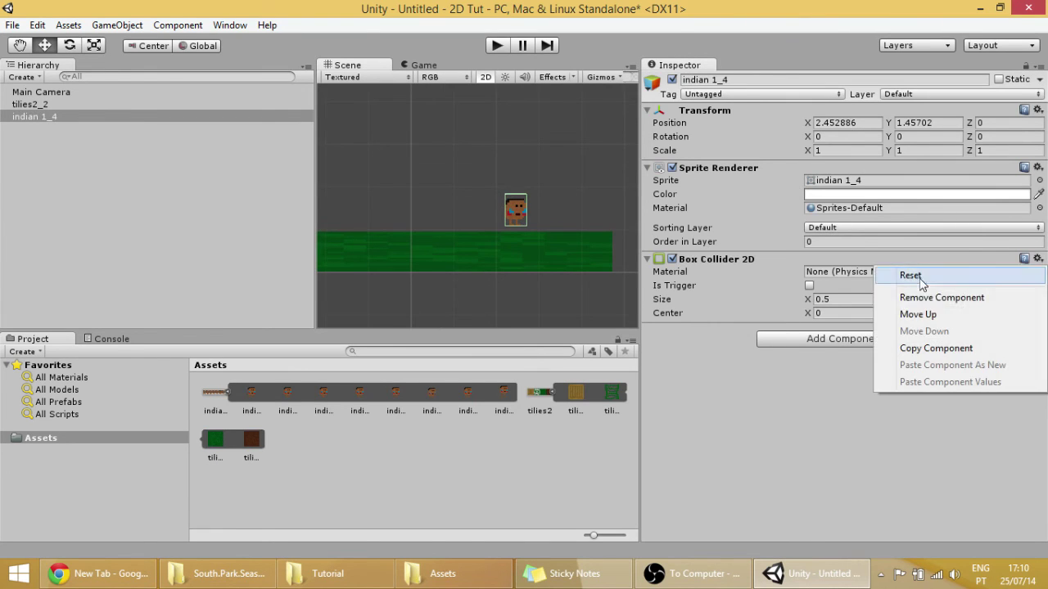
left_click(942, 297)
left_click(818, 267)
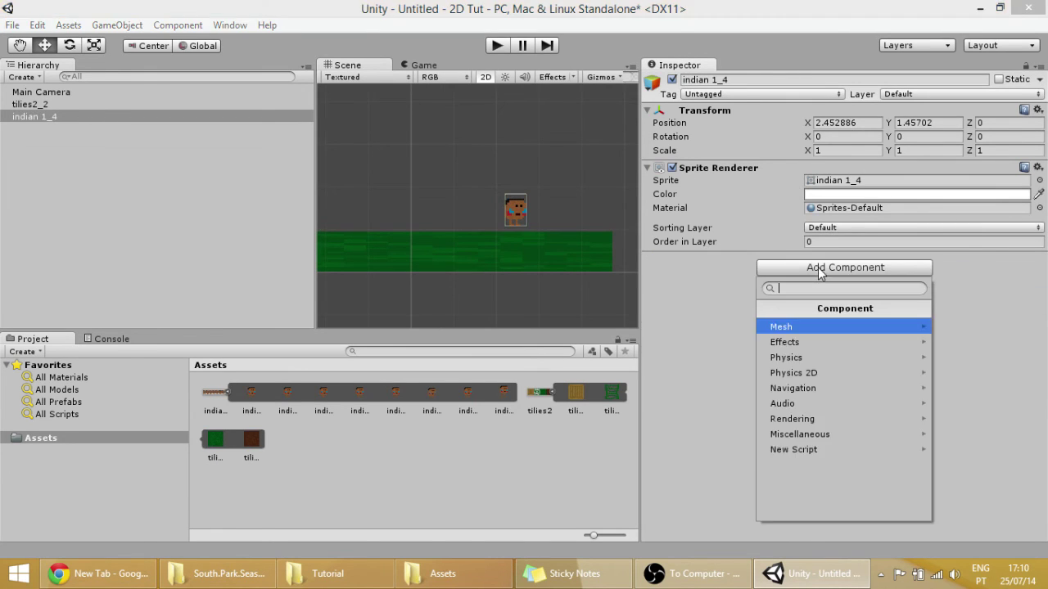
left_click(834, 373)
left_click(832, 344)
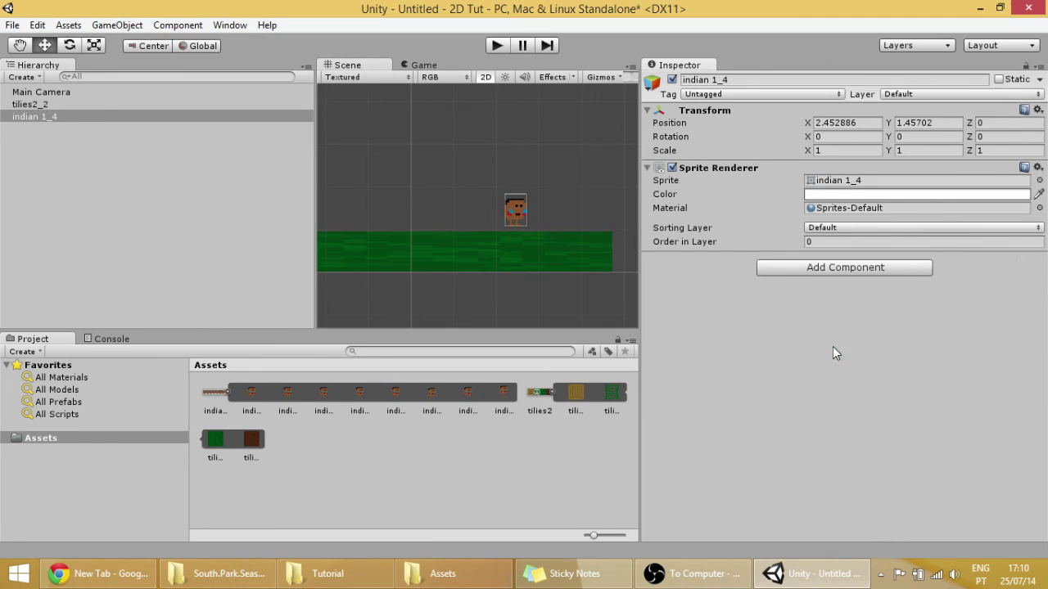
scroll(557, 216, "up", 5)
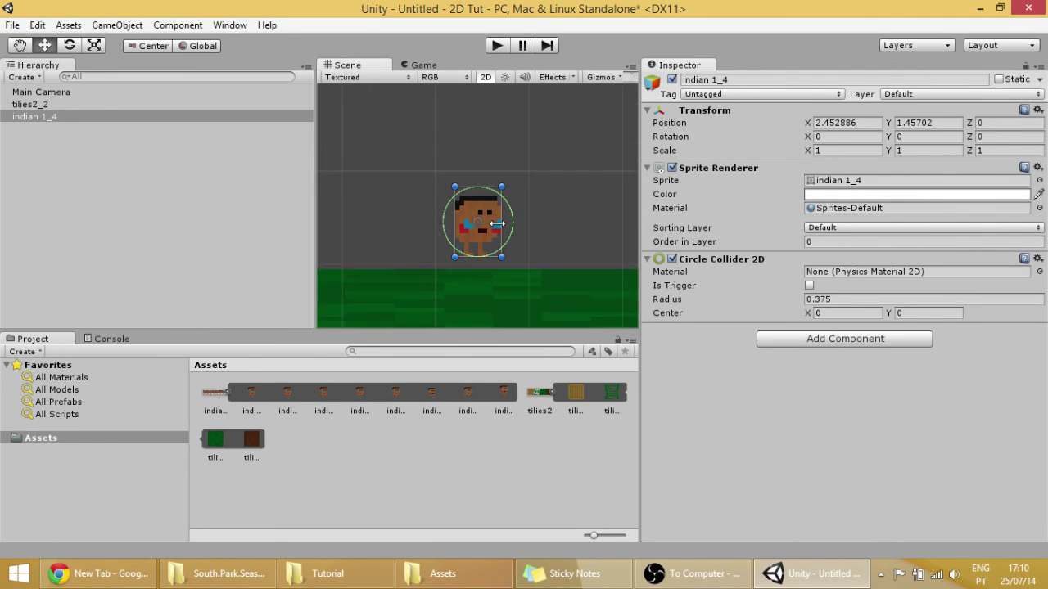
Set the Circle Collider 2D radius to 0.28 and centre Y to -0.11
left_click(794, 301)
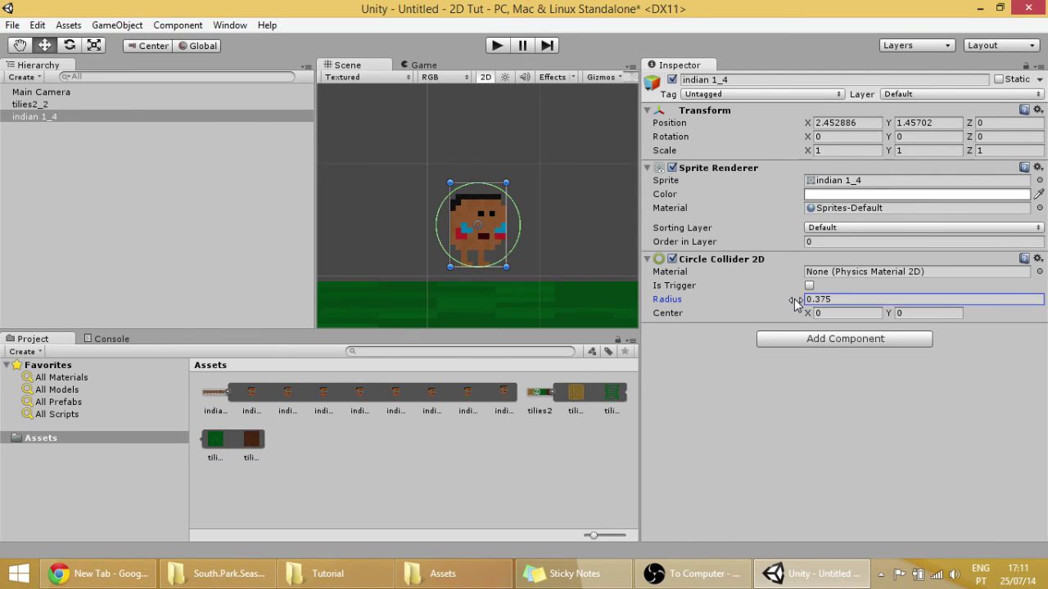
left_click_drag(796, 303, 791, 303)
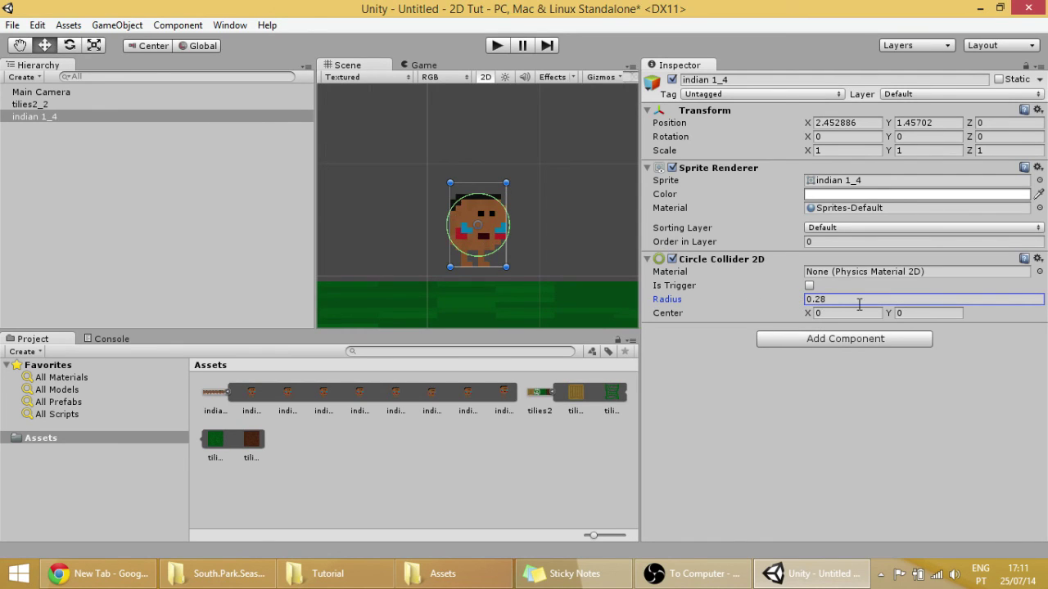
left_click_drag(886, 320, 883, 320)
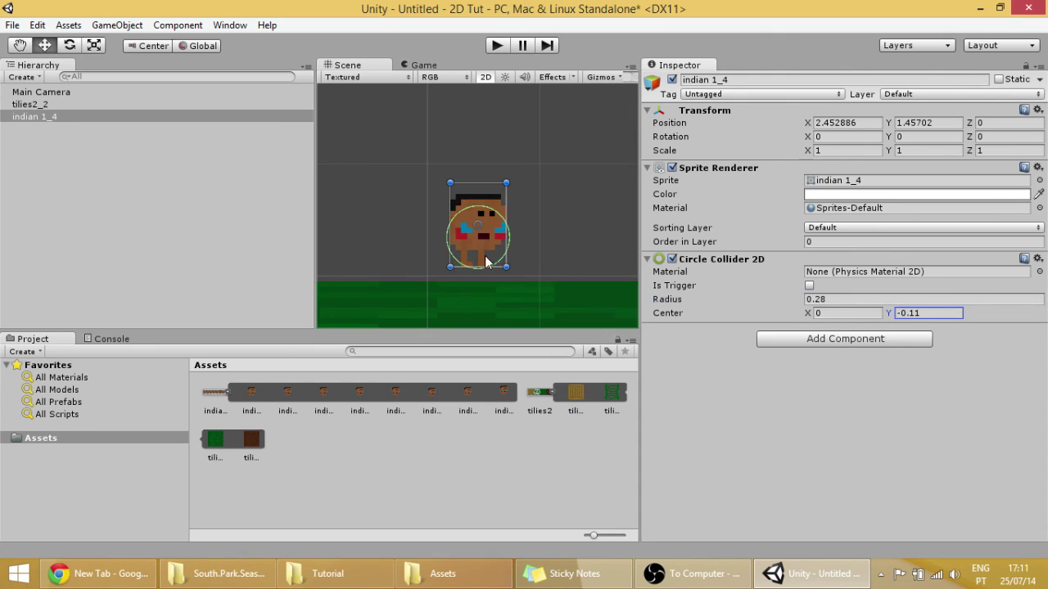
scroll(482, 253, "up", 3)
middle_click_drag(481, 253, 488, 201)
scroll(483, 221, "up", 2)
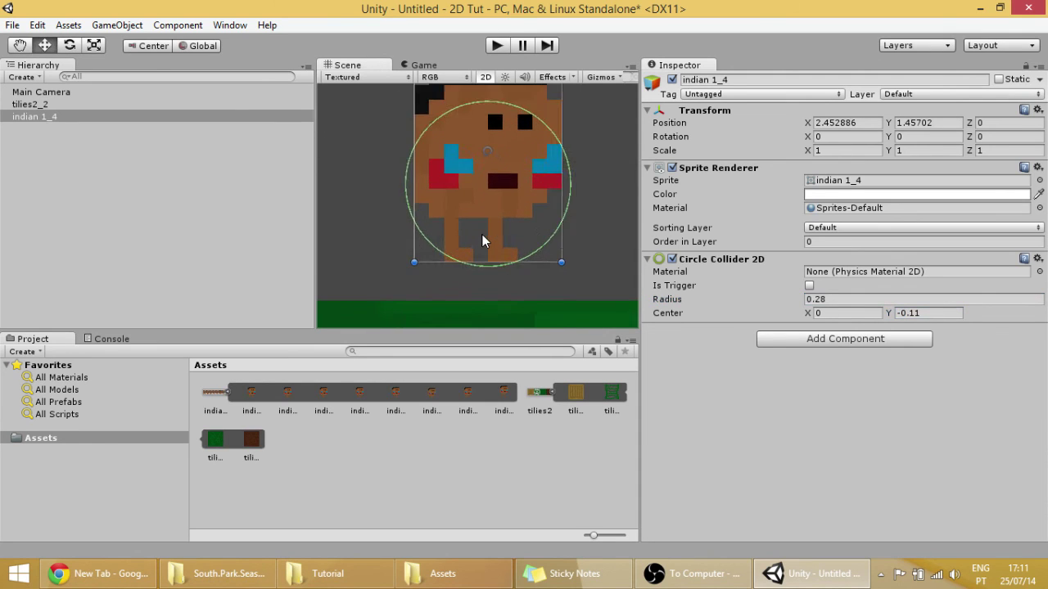
scroll(483, 234, "down", 5)
scroll(563, 204, "down", 3)
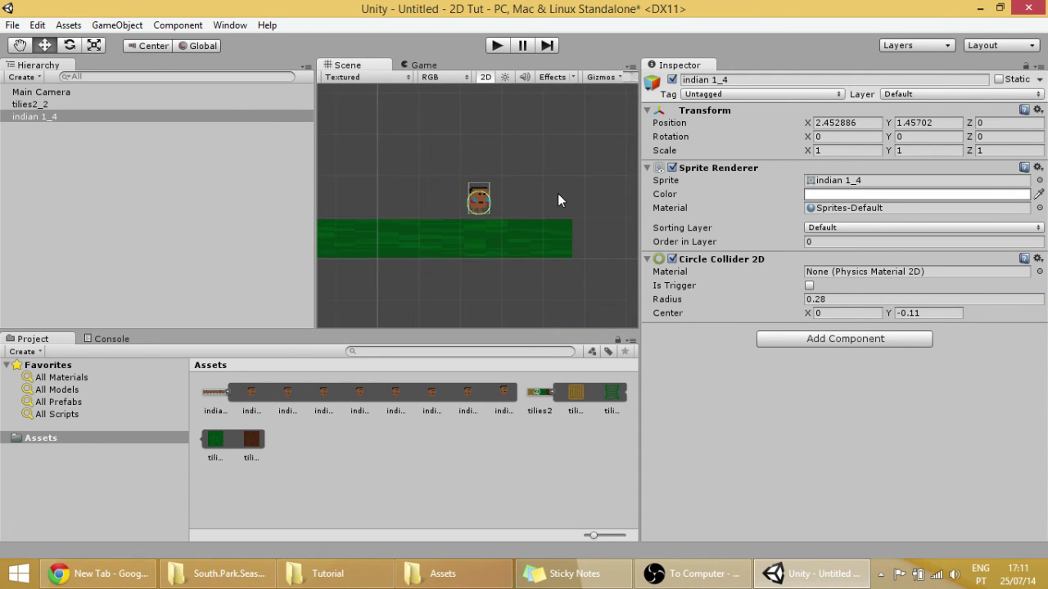
Raise the indian 1_4 sprite high above the ground
left_click(496, 210)
left_click(483, 208)
left_click_drag(483, 208, 497, 142)
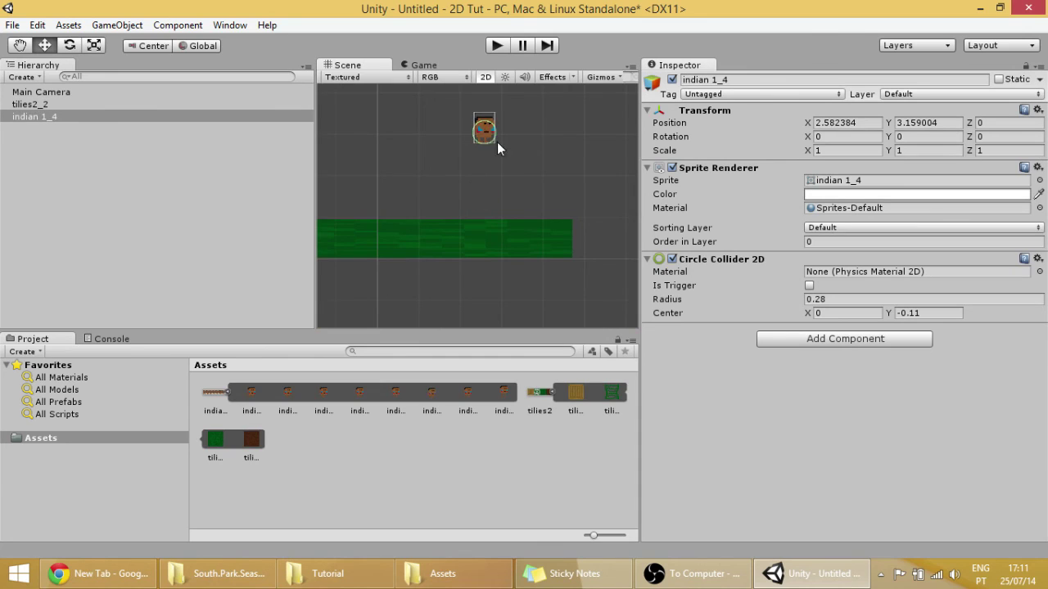
scroll(491, 142, "down", 1)
Add a Rigidbody 2D with Fixed Angle to the sprite and run the scene
left_click(849, 340)
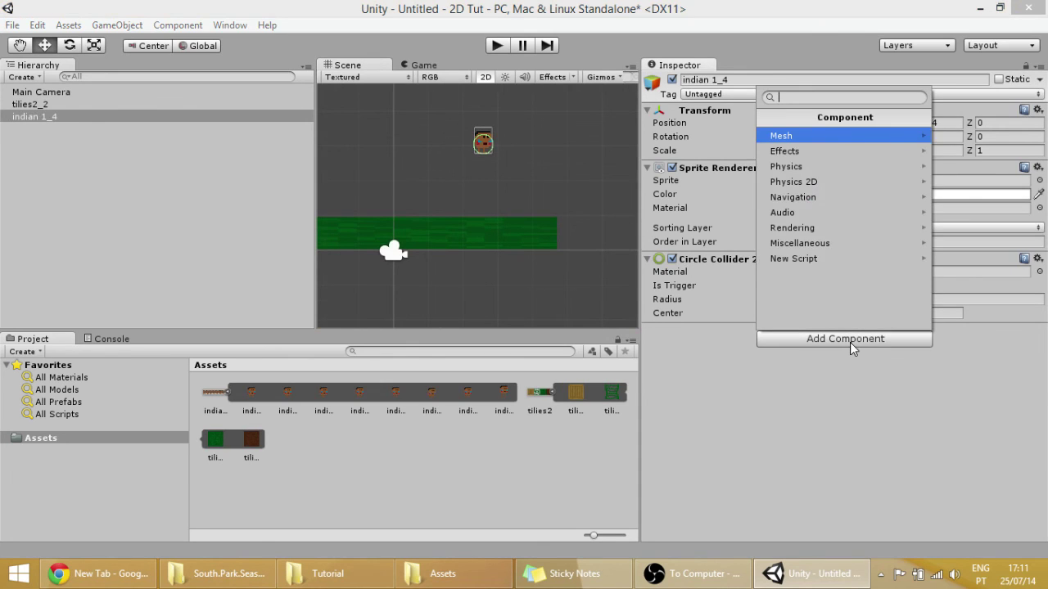
left_click(821, 182)
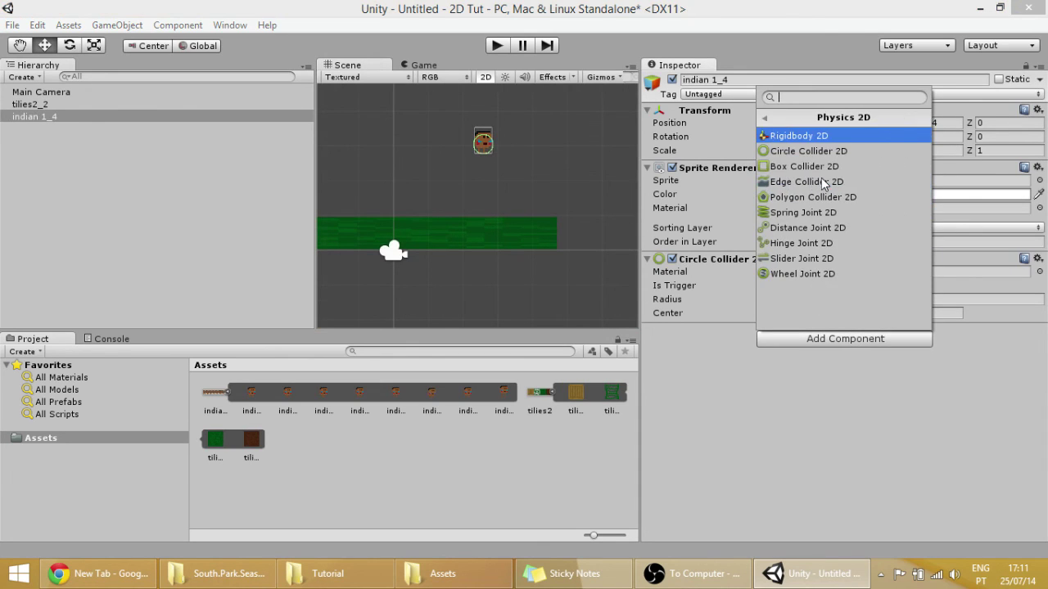
left_click(805, 138)
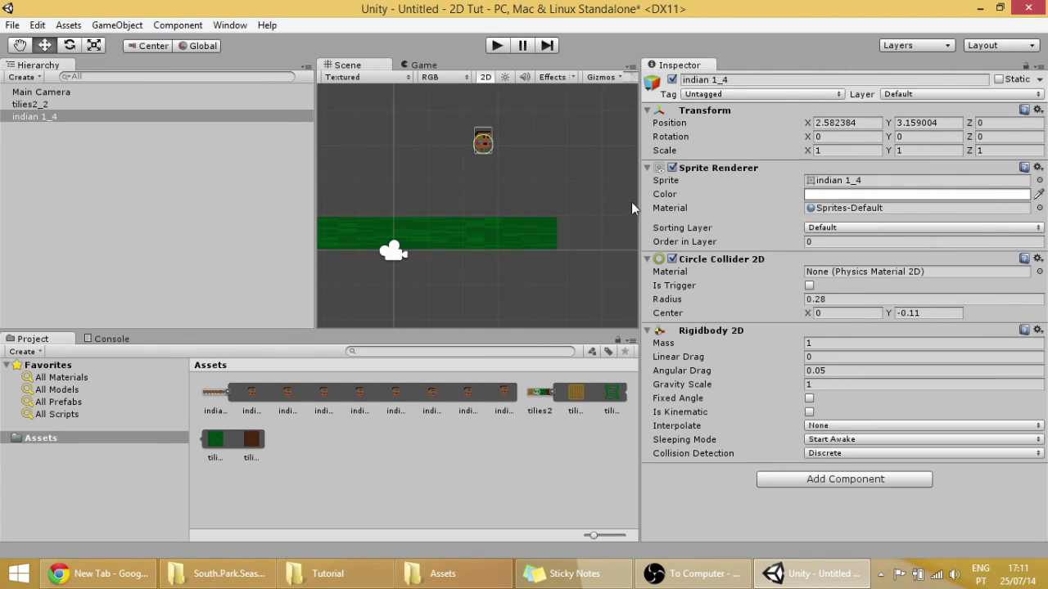
left_click(809, 398)
left_click(576, 174)
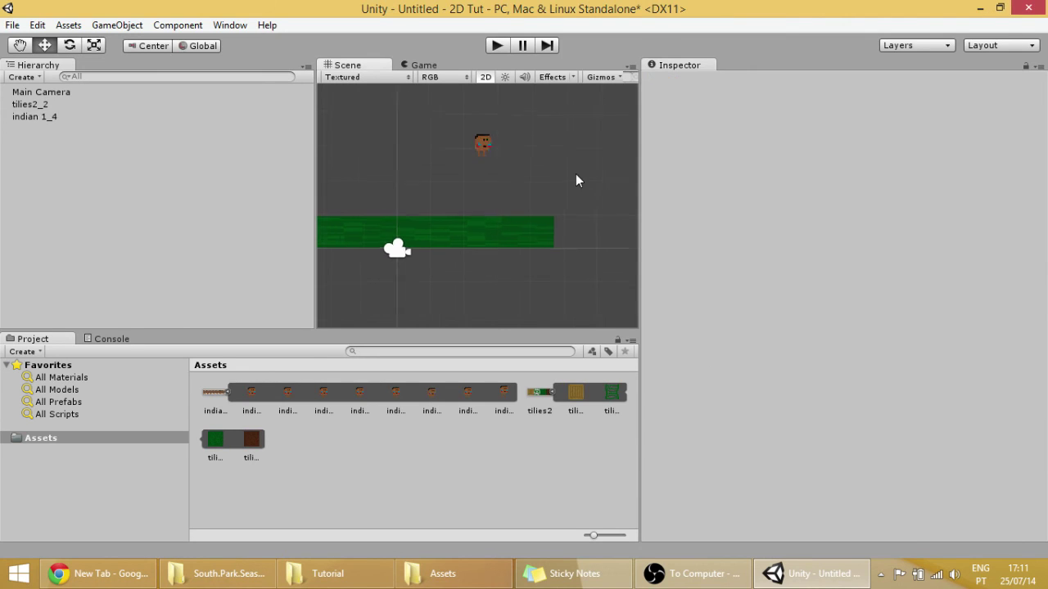
scroll(576, 174, "down", 1)
left_click(496, 45)
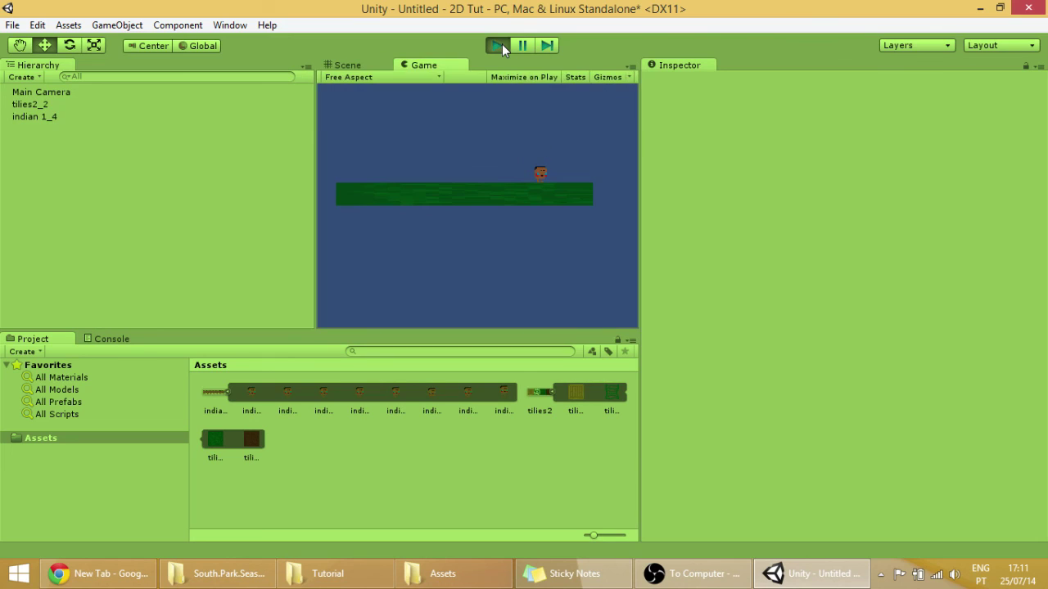
Test-run the landing, then nudge the sprite left to X 1.605576, Y 2.814248
left_click(499, 45)
left_click(498, 45)
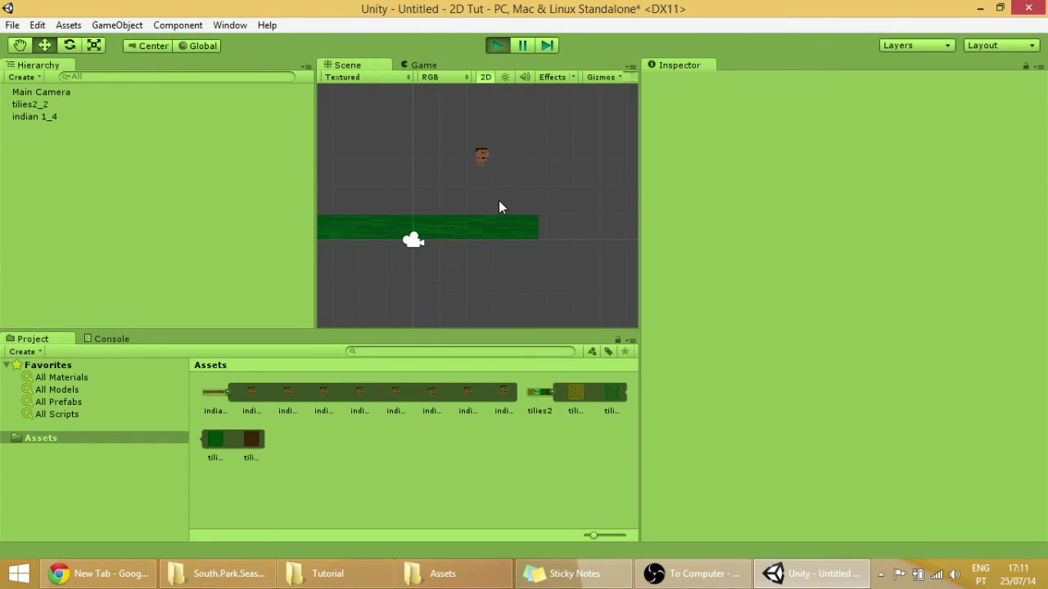
left_click(497, 45)
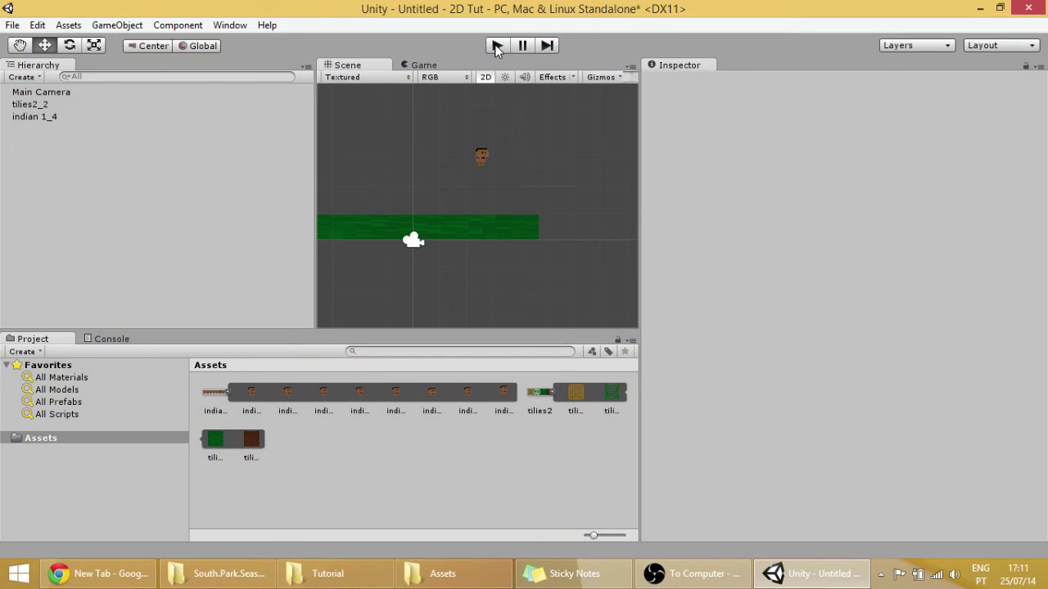
left_click(481, 156)
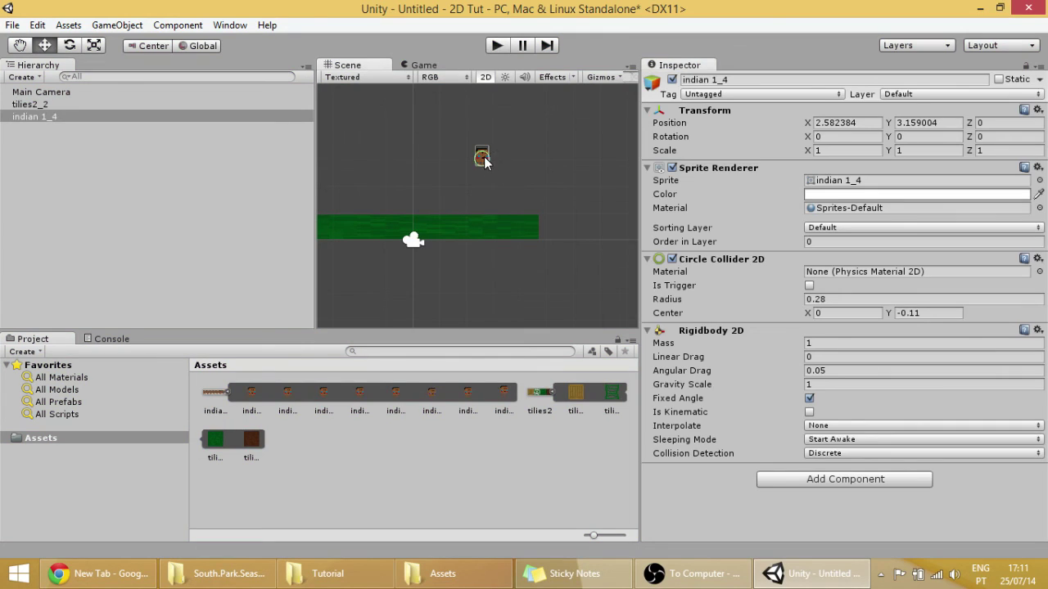
left_click_drag(483, 158, 456, 167)
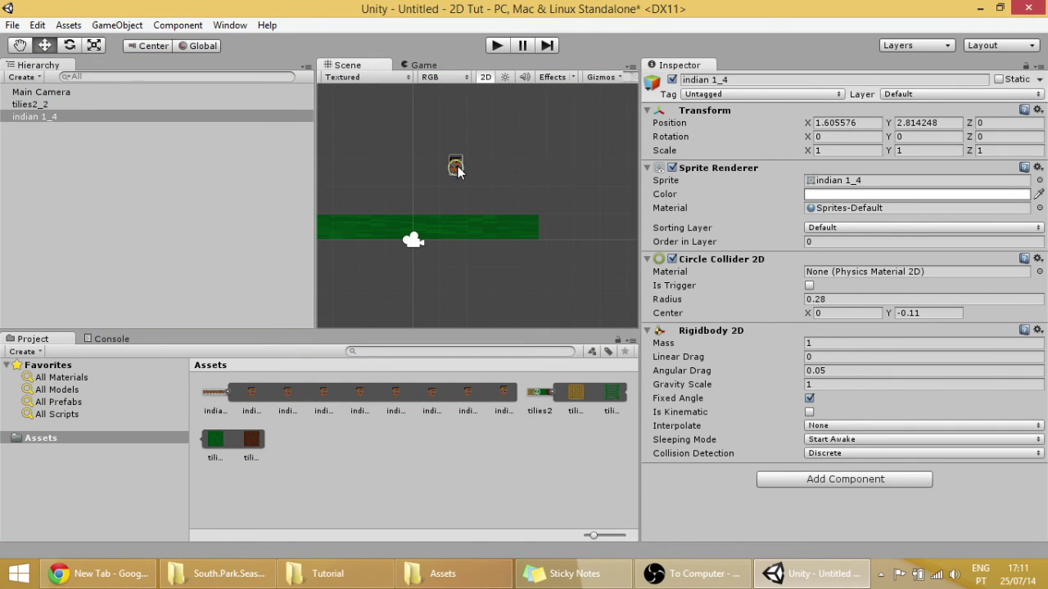